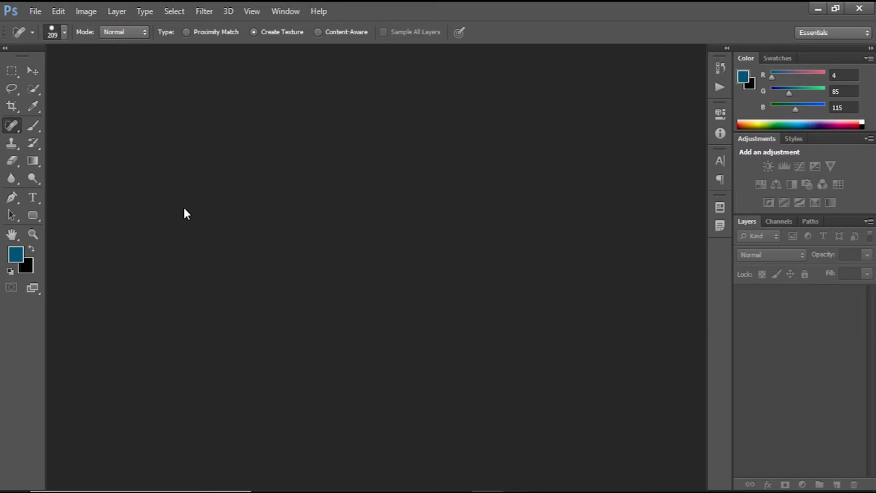
Step: Look through the healing tools and select the Spot Healing Brush Tool
right_click(17, 128)
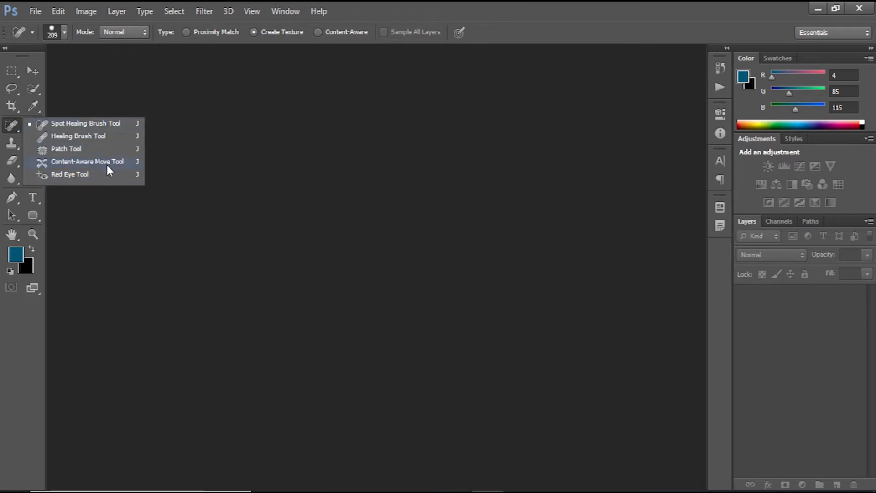
click(15, 128)
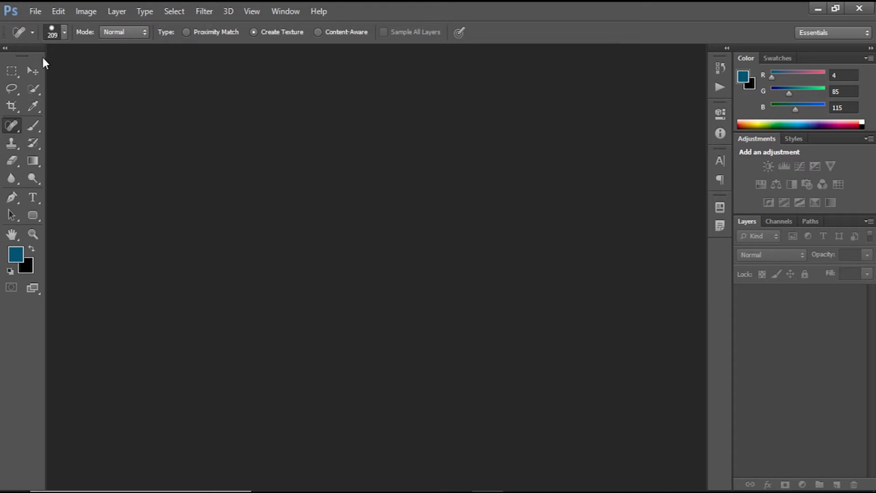
click(35, 92)
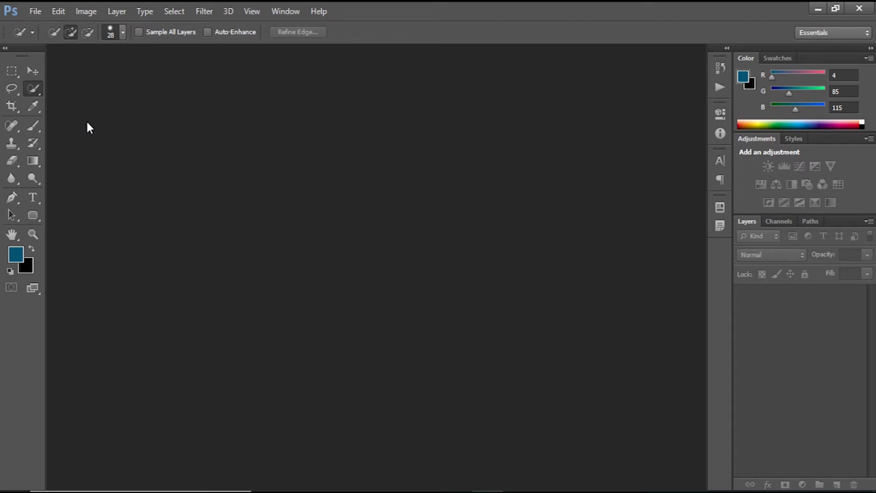
click(13, 126)
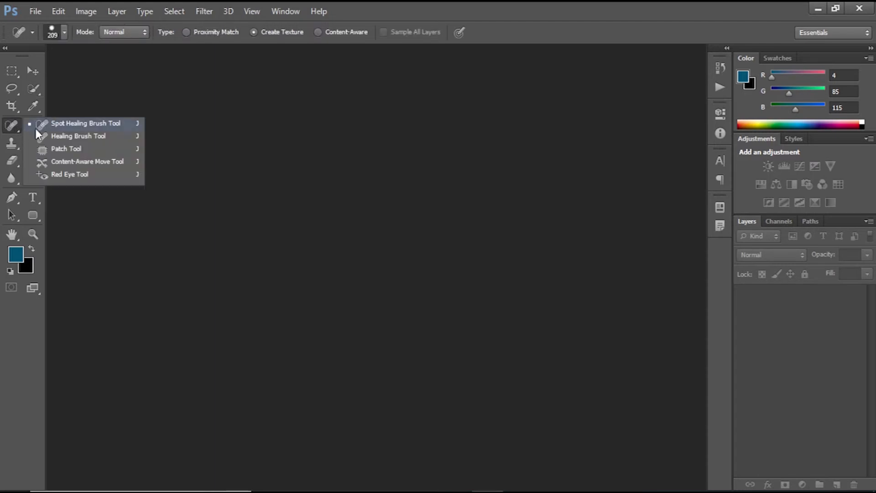
click(79, 127)
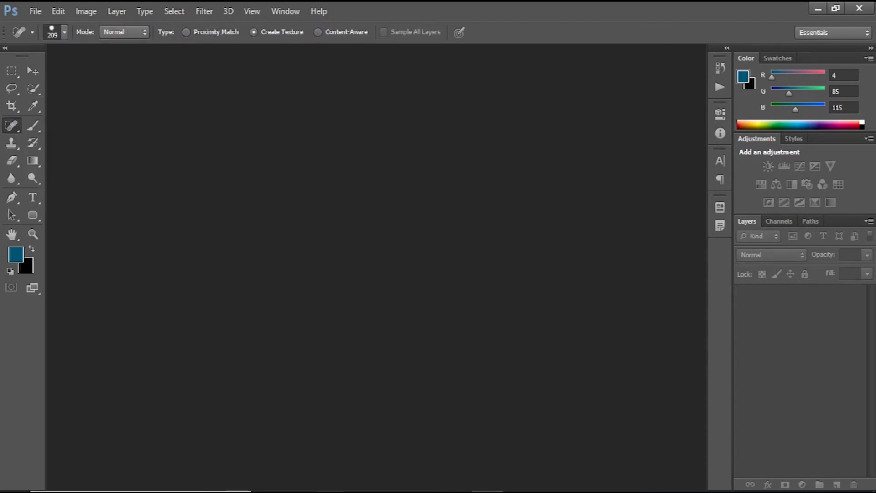
Step: Open the photo markos-mant-xFNsSYBIkuY-unsplash.jpg from the file browser as a new document
click(331, 492)
drag(224, 182, 387, 283)
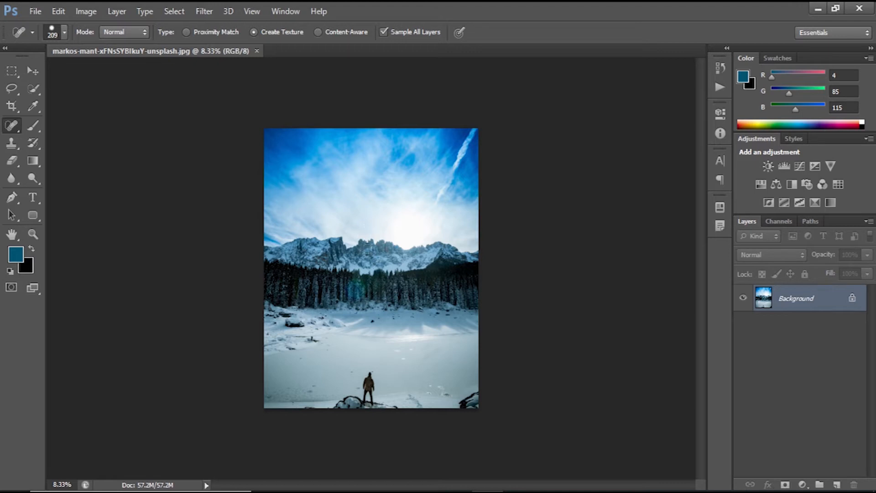
scroll(368, 249, up, 5)
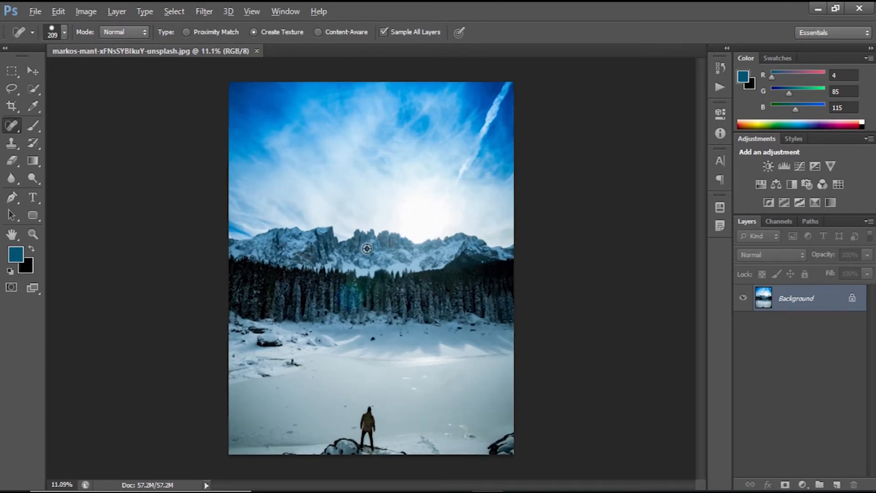
scroll(367, 249, down, 1)
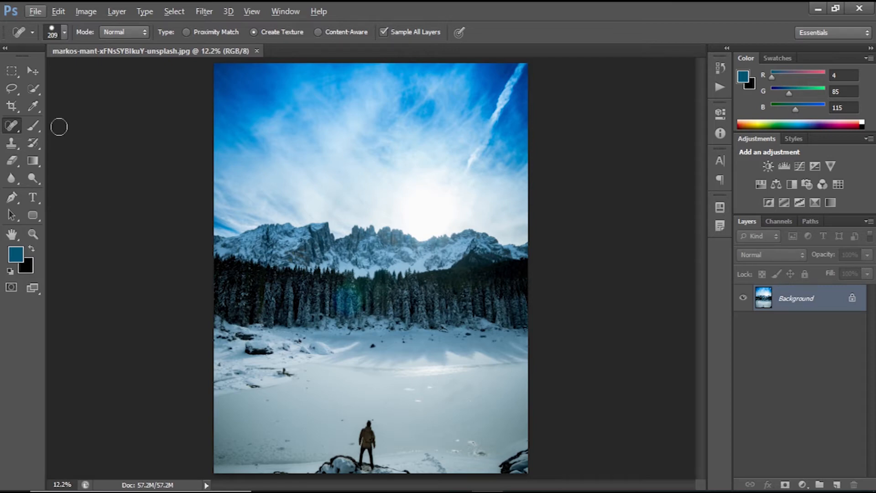
Step: Try to remove the dark rock on the snowy slope below the trees with the 209 px Spot Healing Brush
scroll(417, 384, up, 5)
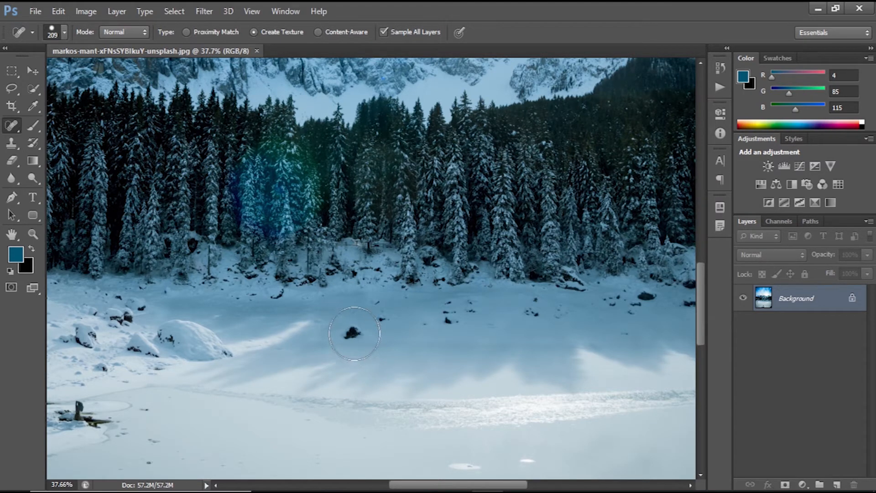
drag(353, 334, 360, 341)
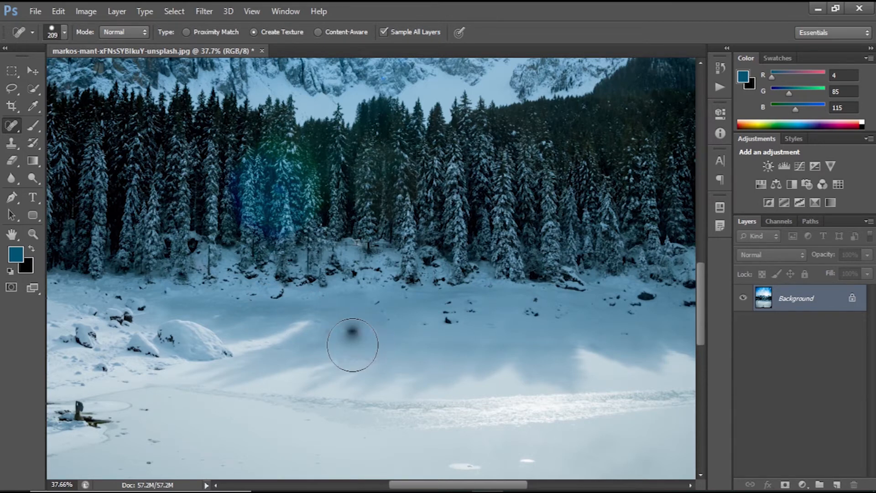
drag(352, 333, 362, 336)
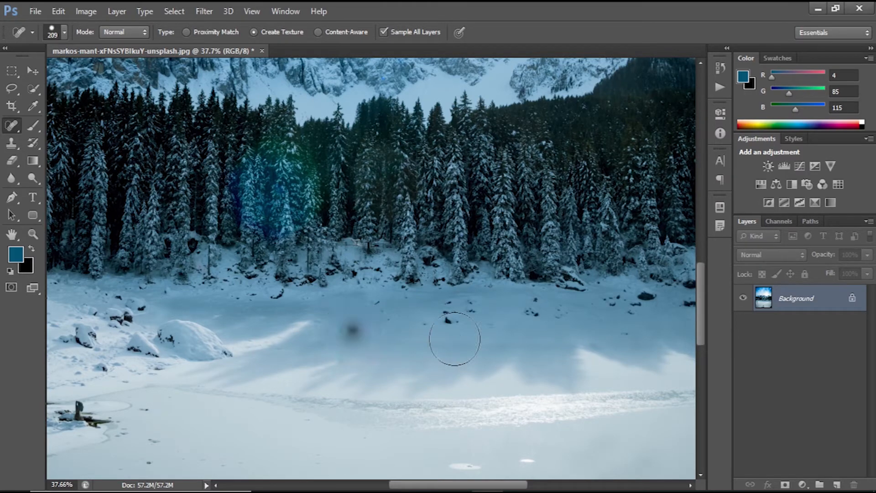
scroll(455, 339, down, 5)
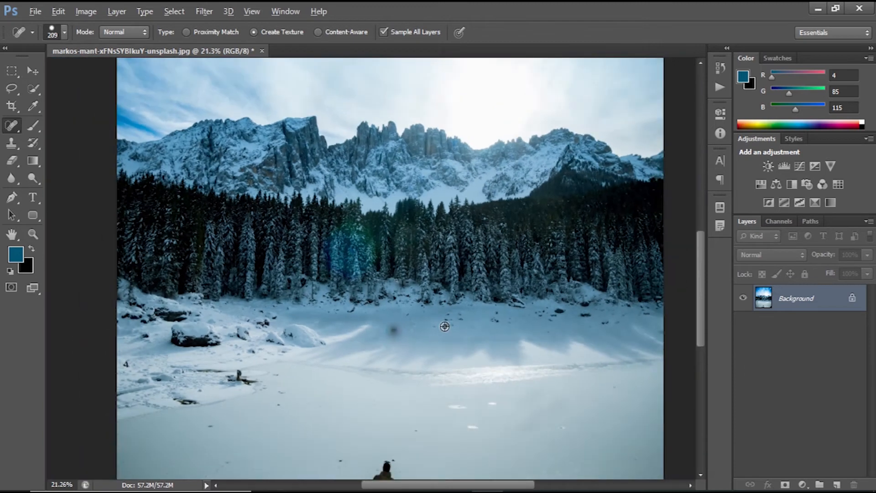
scroll(445, 326, down, 2)
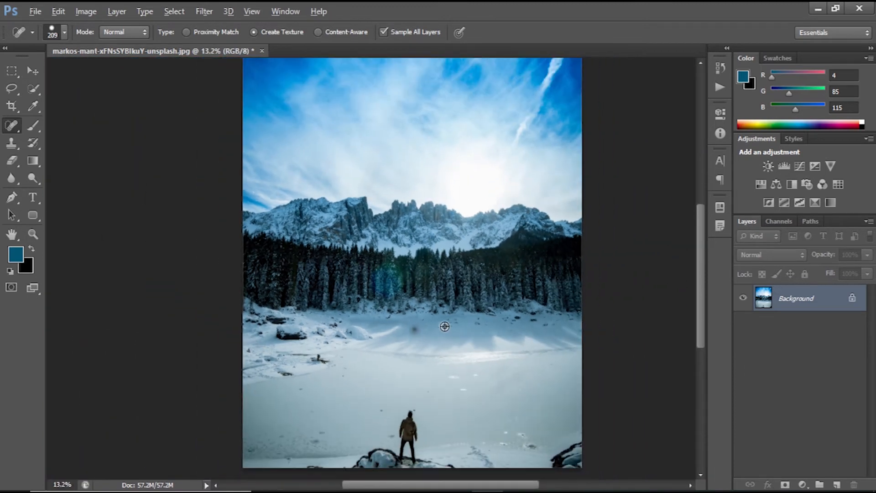
scroll(445, 326, down, 1)
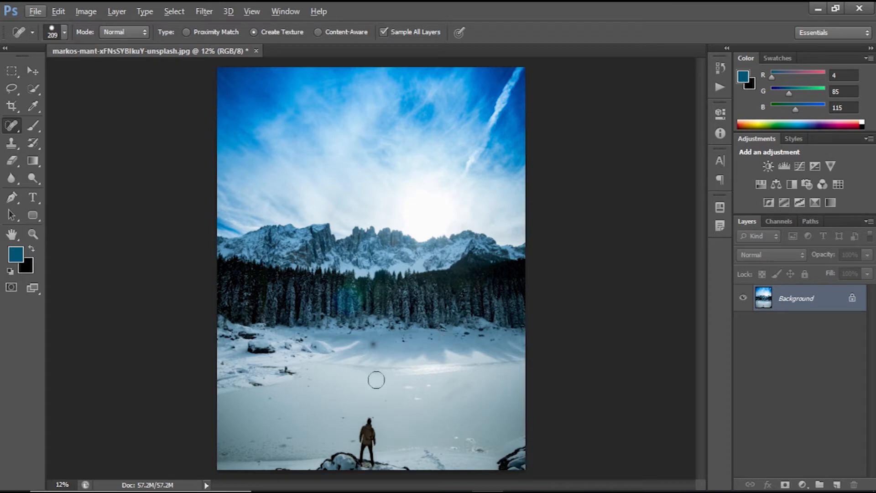
Step: Reduce the Spot Healing Brush to 27 px and heal the small dark spot beside the standing man's head
scroll(383, 423, up, 13)
scroll(377, 420, up, 6)
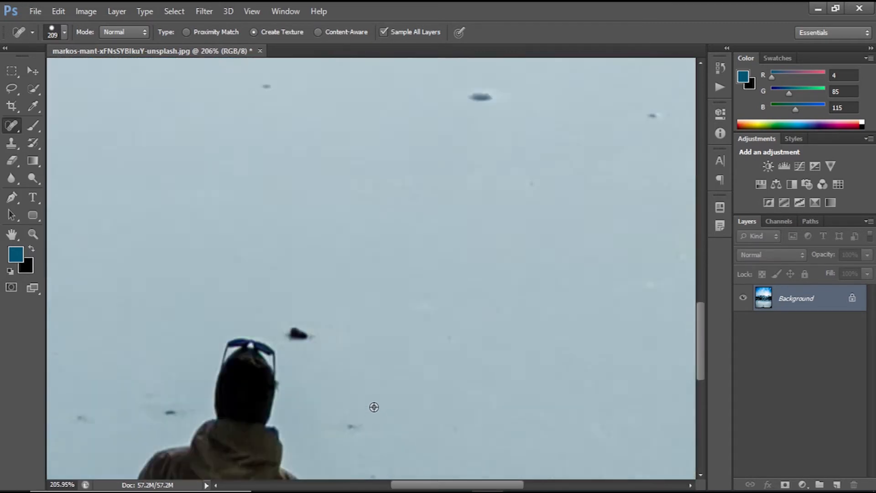
drag(274, 344, 323, 275)
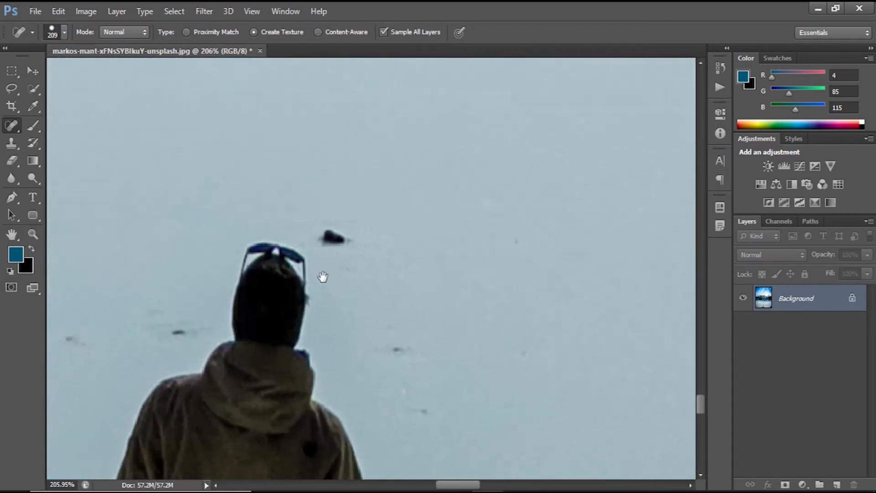
mouse_move(377, 229)
mouse_down()
mouse_move(270, 257)
mouse_move(257, 252)
mouse_up()
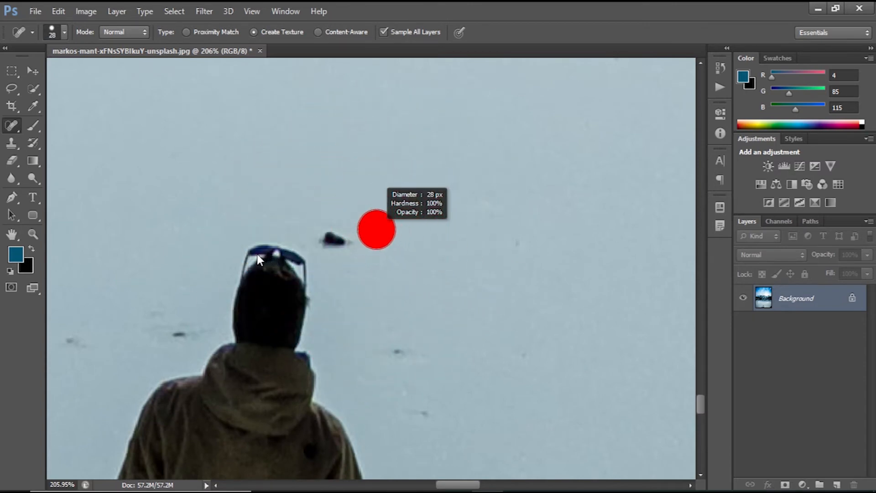
click(335, 237)
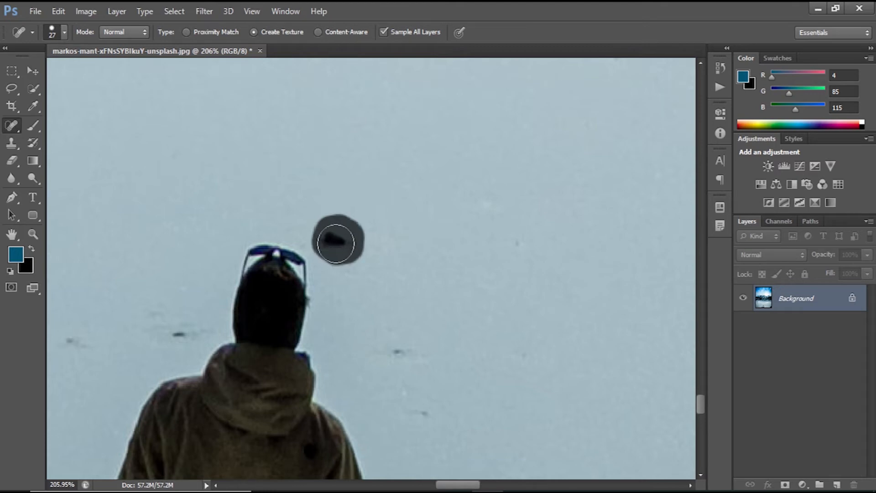
scroll(422, 244, down, 6)
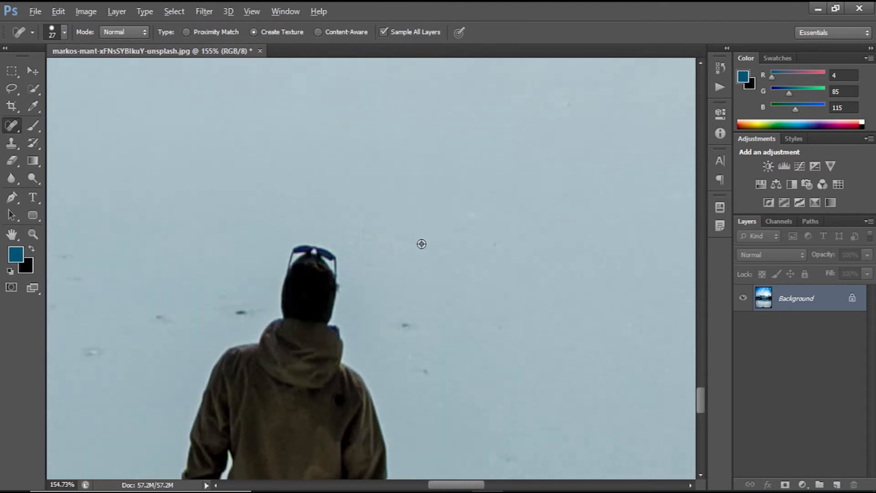
scroll(421, 244, down, 5)
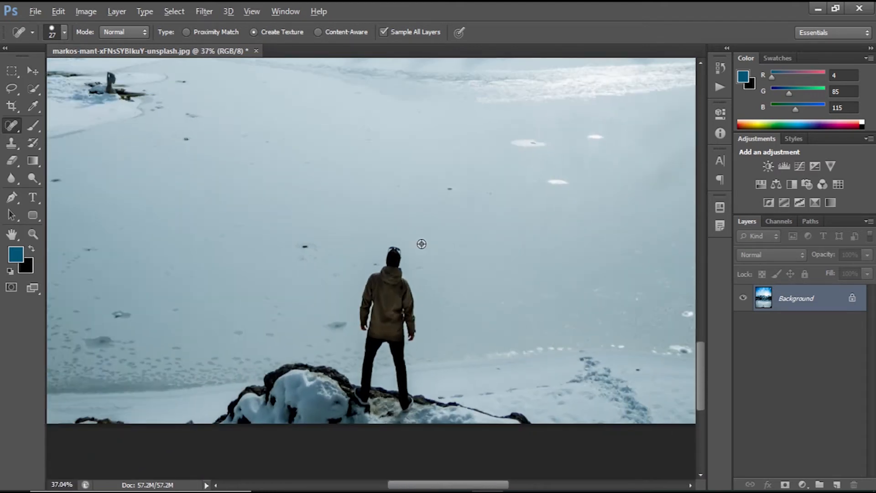
Step: Revert the photo to its original opened state through the document history, discarding all spot healing strokes
scroll(415, 147, up, 6)
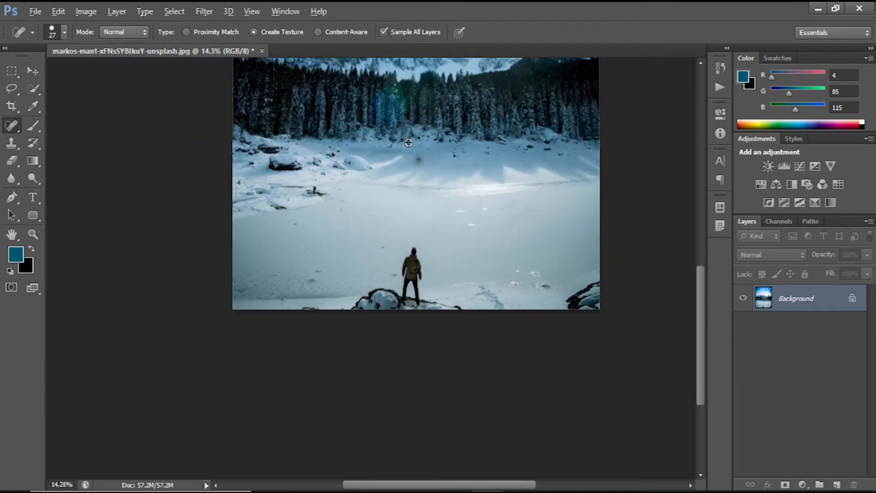
scroll(354, 138, up, 3)
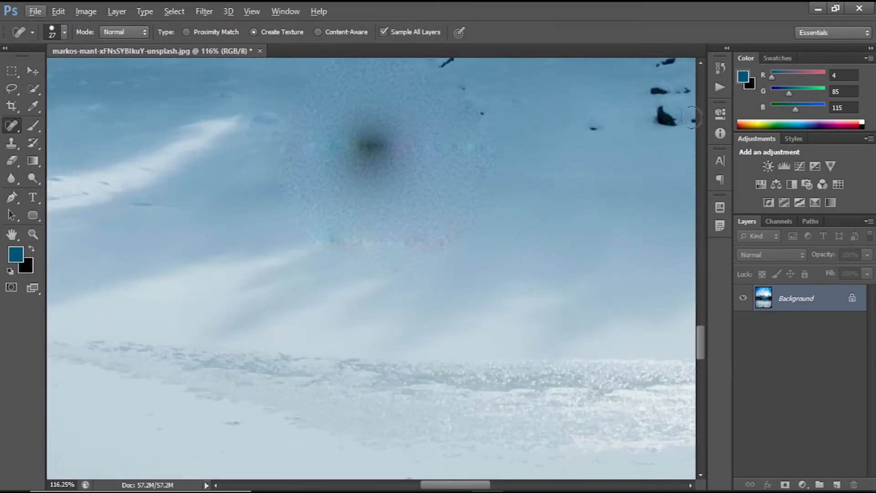
click(727, 49)
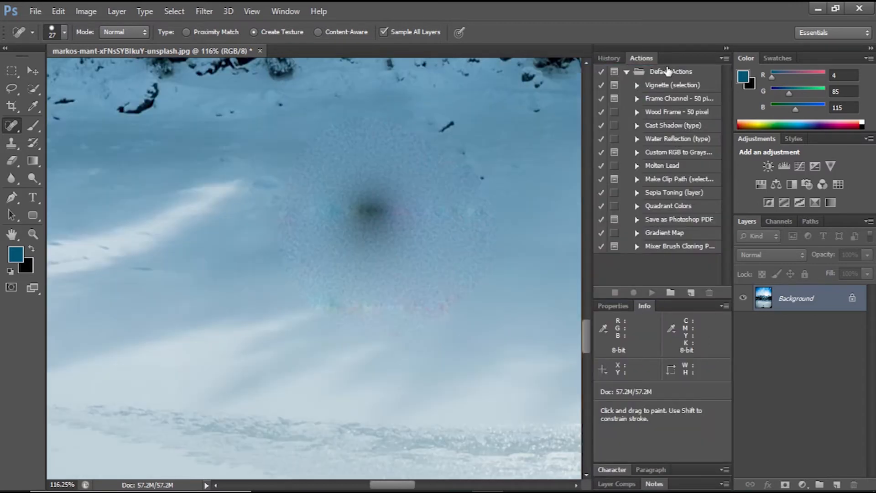
click(670, 73)
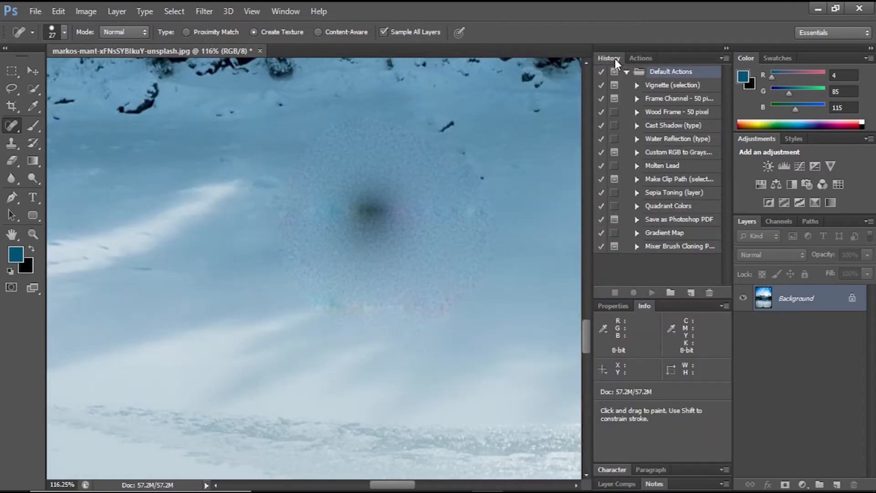
click(615, 58)
click(661, 80)
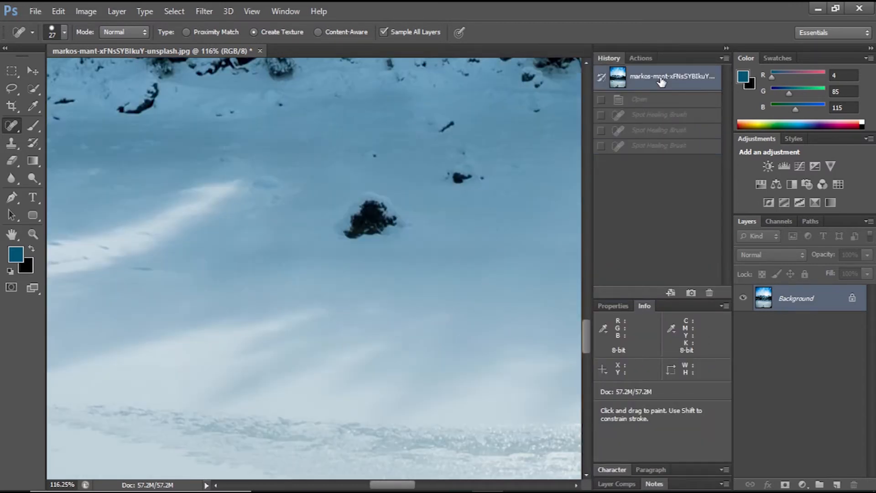
click(727, 49)
Step: Create a new empty layer and heal the dark spot beside the man's head on it with the Spot Healing Brush
scroll(451, 227, down, 2)
scroll(450, 227, down, 4)
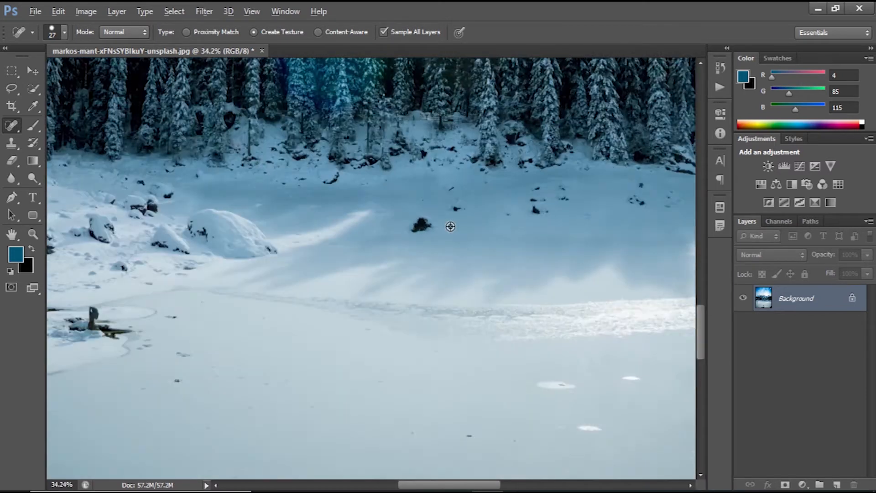
scroll(462, 394, up, 2)
scroll(462, 394, up, 4)
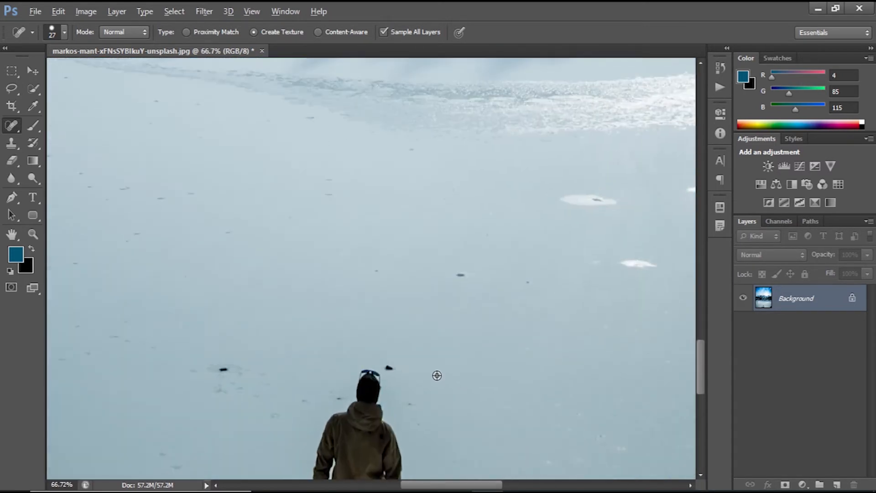
click(836, 483)
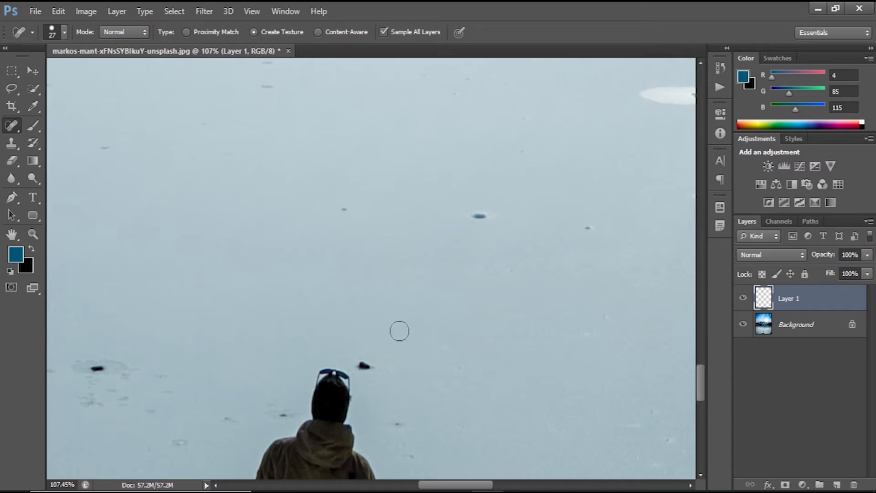
drag(369, 363, 366, 368)
scroll(386, 296, down, 6)
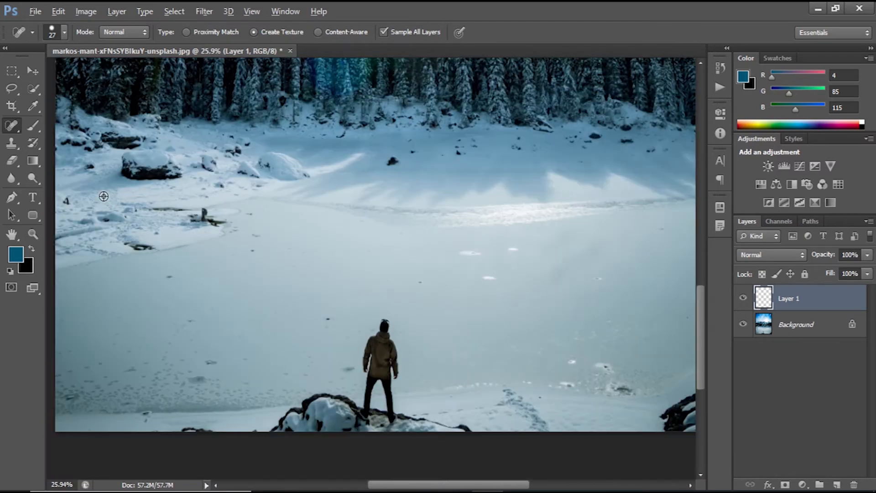
Step: Switch to the Healing Brush Tool and try to retouch the frozen lake without defining a source point
right_click(12, 124)
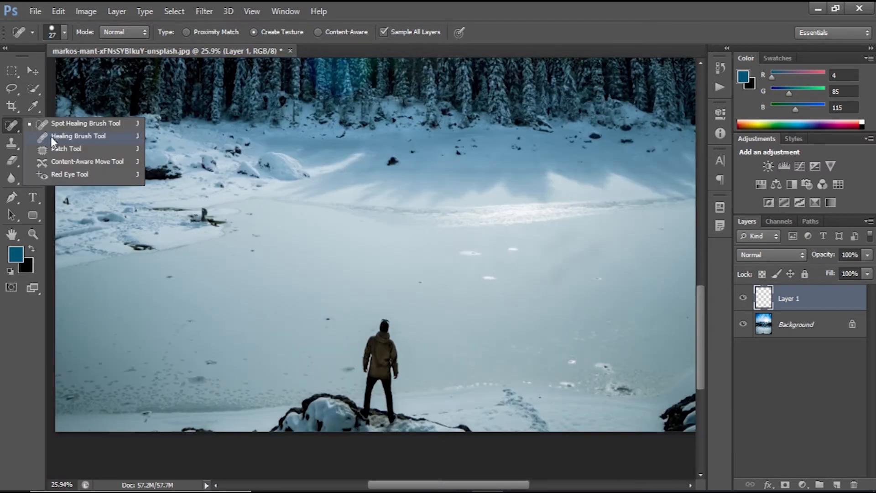
click(86, 138)
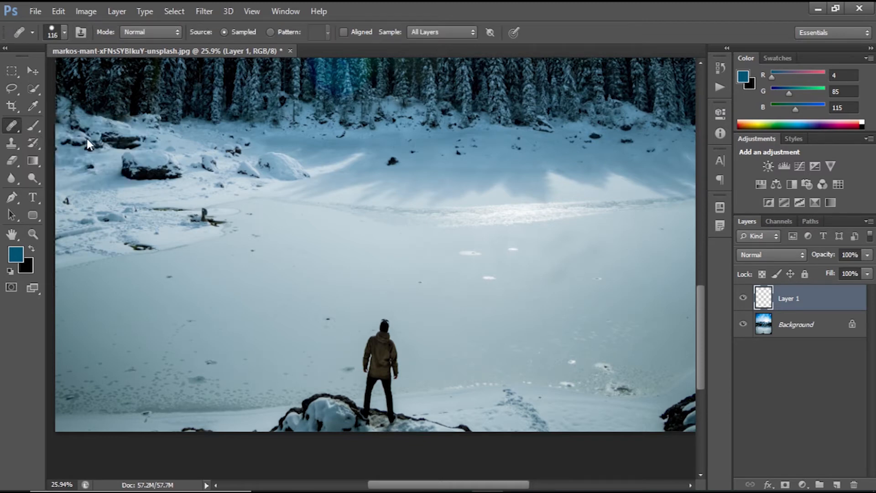
click(355, 278)
click(443, 202)
click(380, 260)
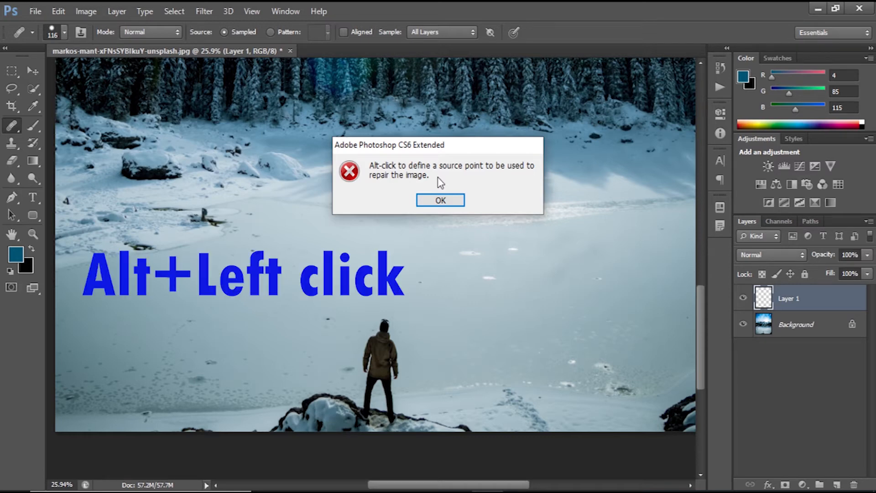
click(435, 201)
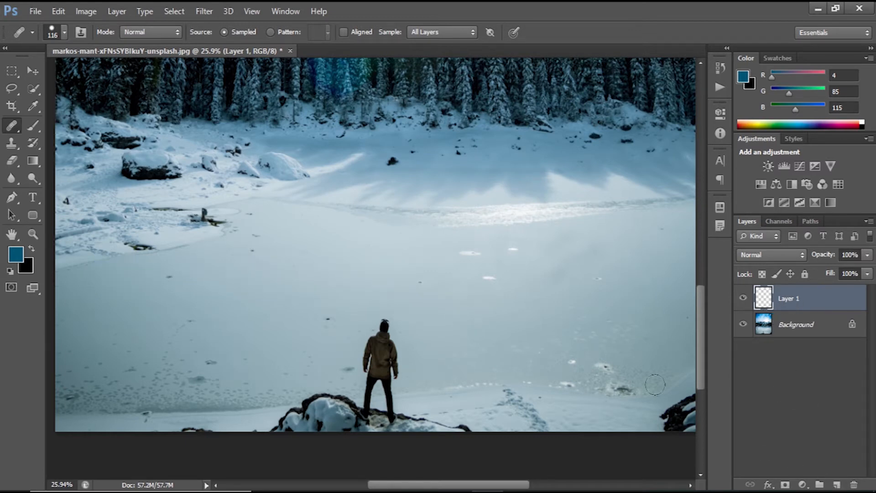
Step: Create a new empty layer and sample clean ice above the debris patch near the shore rocks as the Healing Brush source
click(837, 485)
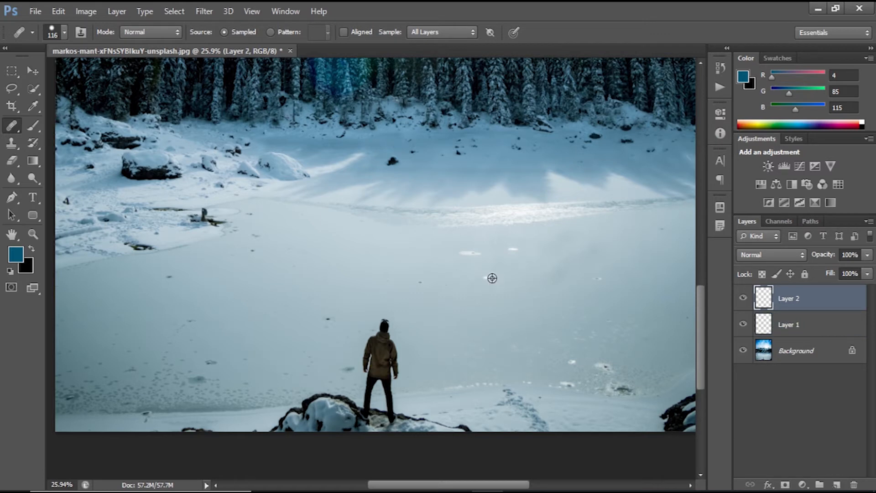
scroll(493, 279, down, 2)
scroll(491, 278, up, 5)
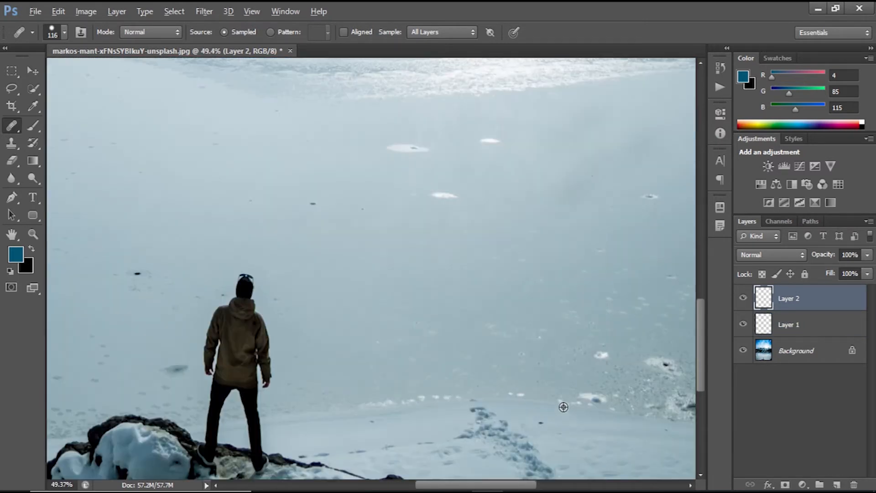
drag(525, 439, 398, 417)
drag(618, 410, 500, 419)
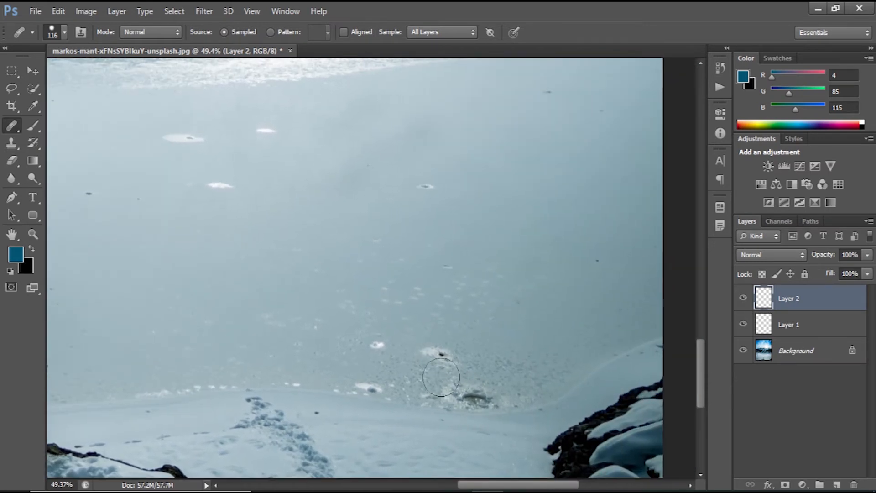
alt+click(522, 302)
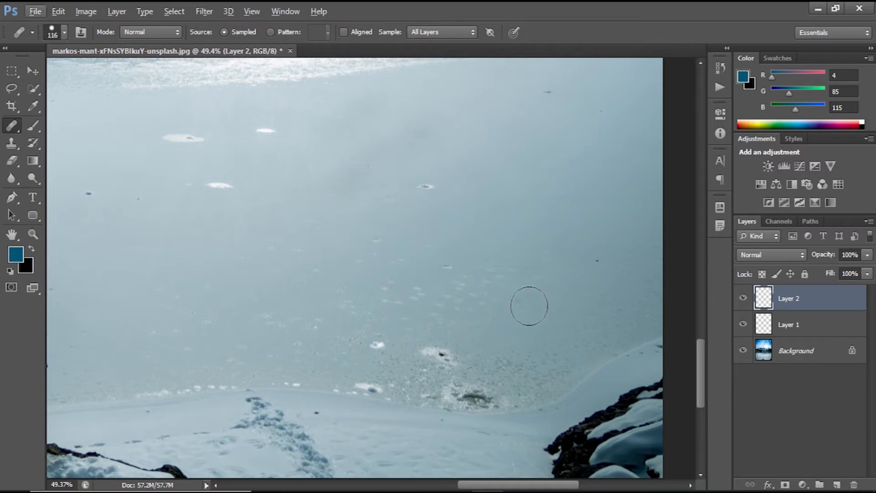
Step: Heal away the dark and white ice debris at the lake edge beside the dark shore rocks with the Healing Brush
key(alt)
click(469, 386)
drag(439, 359, 449, 370)
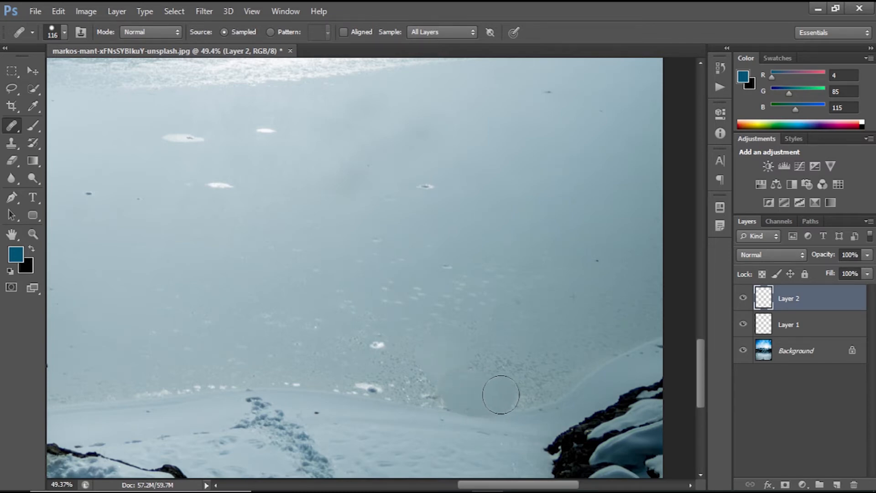
mouse_move(459, 395)
mouse_down()
mouse_move(512, 391)
mouse_move(503, 398)
mouse_move(456, 393)
mouse_move(489, 397)
mouse_move(495, 388)
mouse_move(452, 395)
mouse_move(519, 387)
mouse_move(525, 395)
mouse_move(456, 397)
mouse_move(427, 386)
mouse_move(475, 373)
mouse_move(516, 378)
mouse_move(521, 391)
mouse_move(501, 395)
mouse_move(456, 386)
mouse_up()
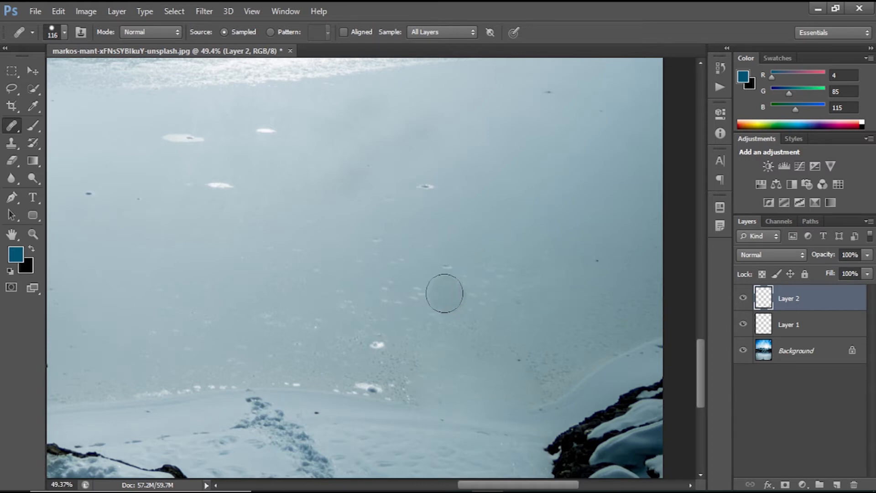
Step: Switch to the Patch Tool and create another new empty layer for the patching
scroll(312, 275, down, 2)
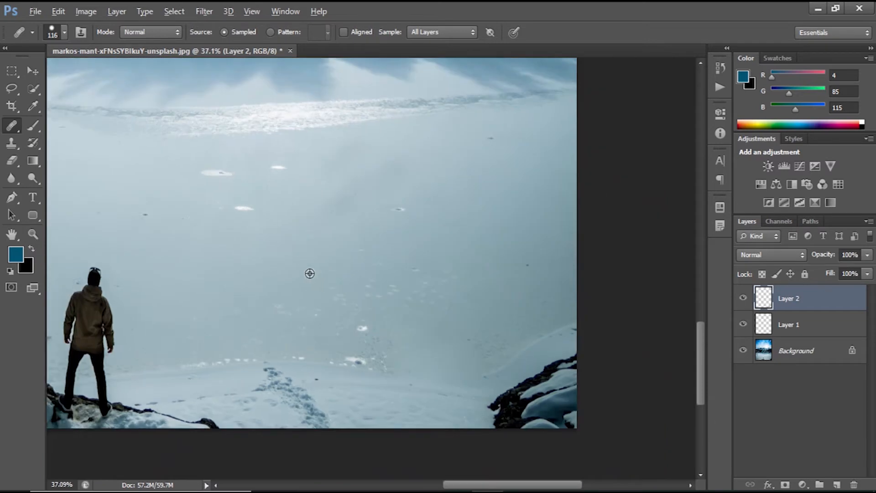
right_click(12, 125)
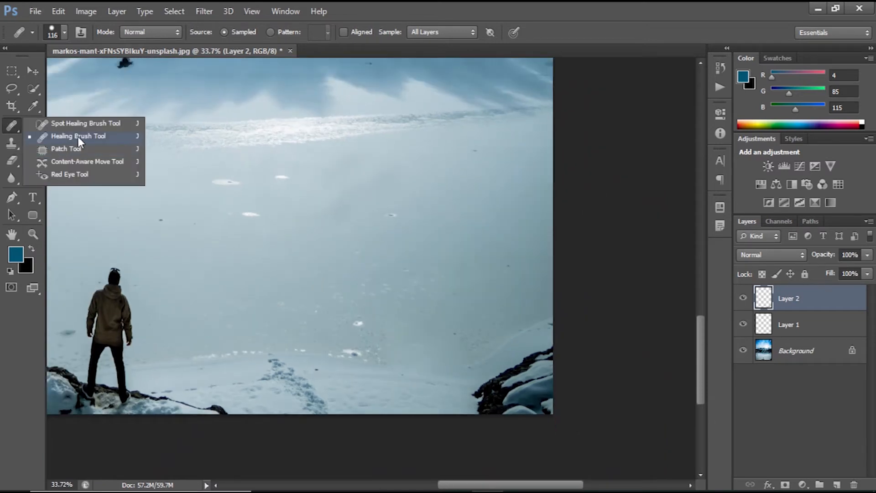
click(78, 151)
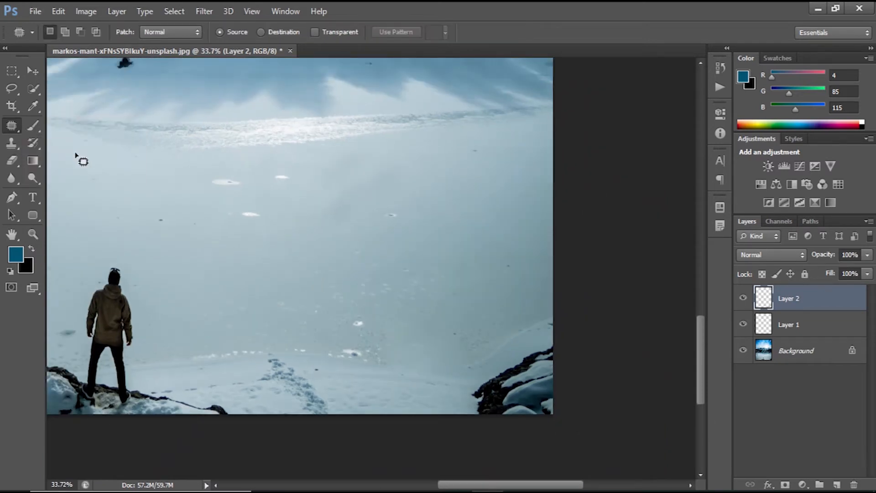
scroll(228, 315, down, 5)
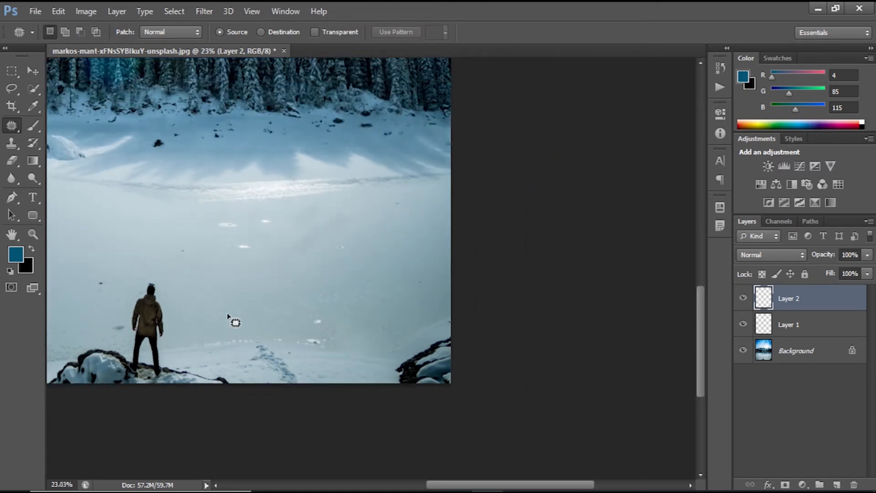
scroll(228, 316, up, 1)
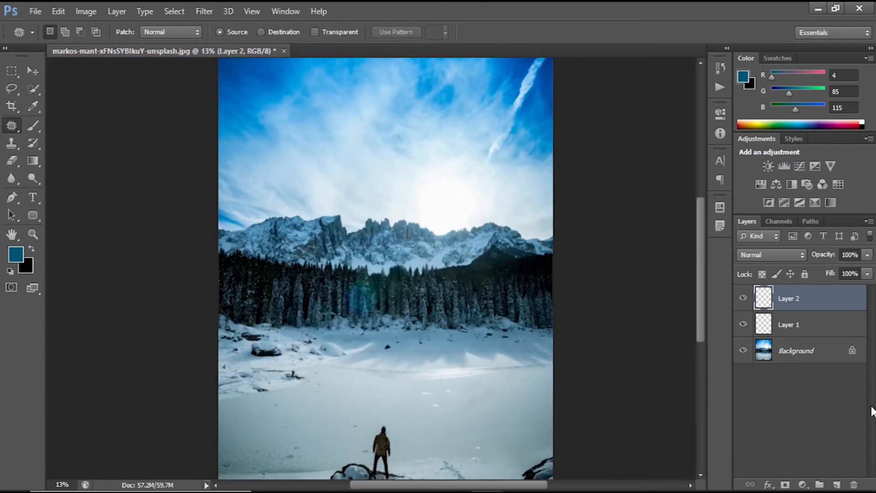
click(837, 485)
scroll(466, 387, up, 4)
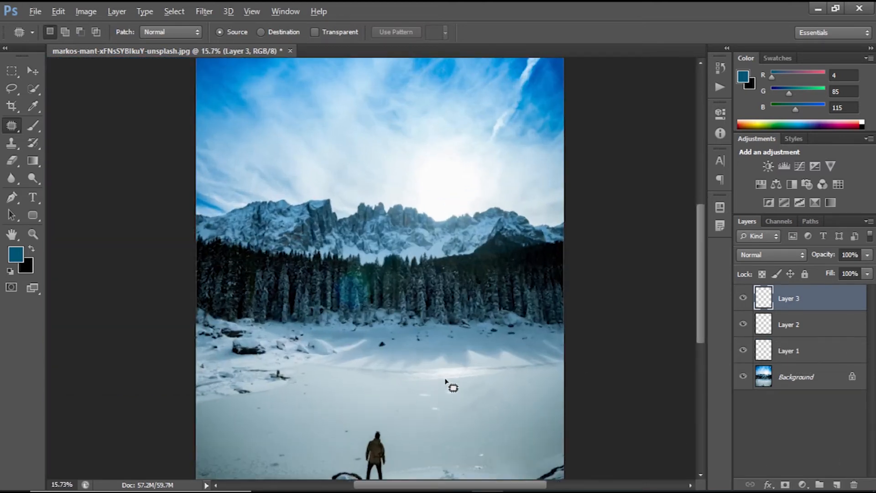
Step: Outline the footprint trail in the snow with the Patch Tool and try to patch it on the empty layer
drag(376, 385, 238, 369)
scroll(286, 295, up, 3)
drag(293, 270, 303, 381)
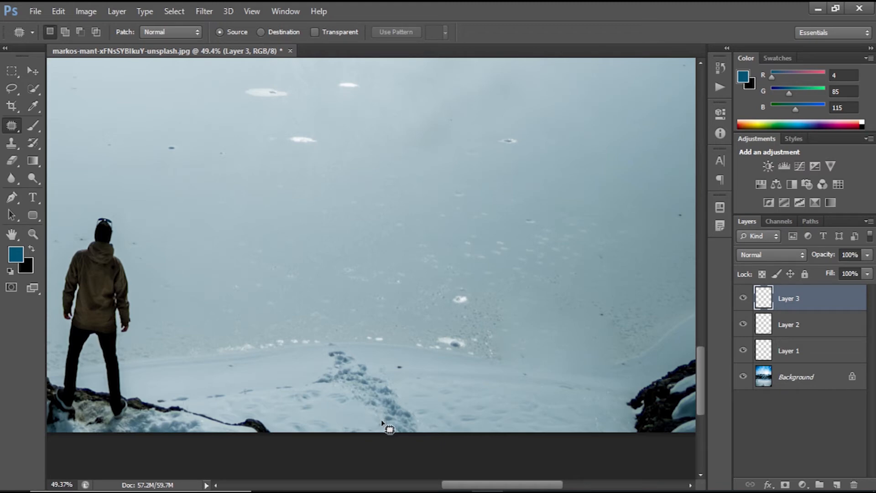
mouse_move(375, 431)
mouse_down()
mouse_move(342, 397)
mouse_move(314, 388)
mouse_move(311, 368)
mouse_move(329, 348)
mouse_move(364, 360)
mouse_move(421, 413)
mouse_move(427, 439)
mouse_move(386, 442)
mouse_move(373, 430)
mouse_up()
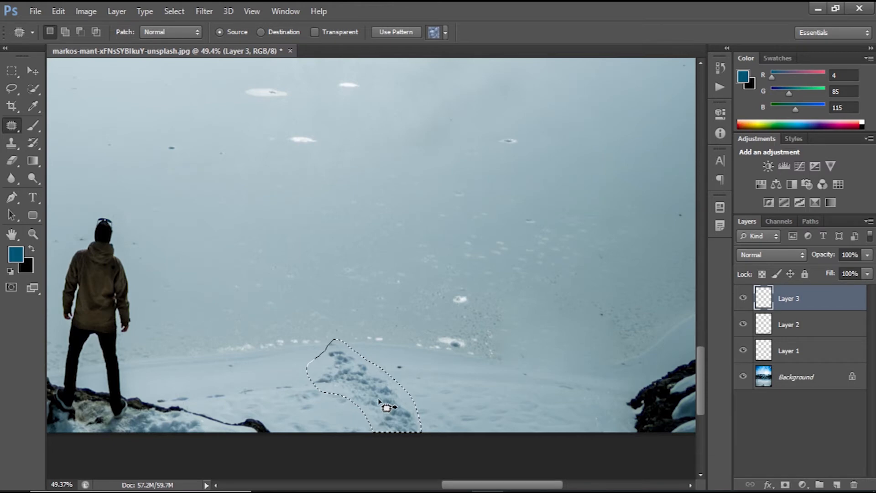
drag(386, 408, 399, 402)
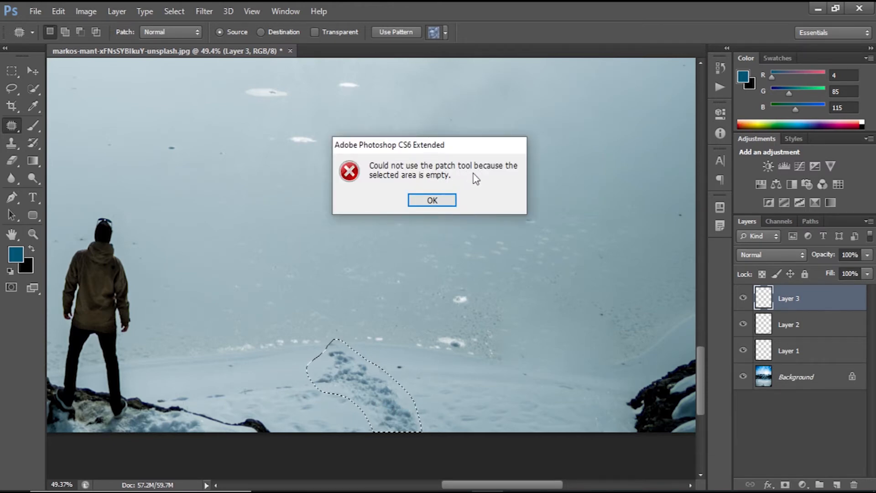
click(433, 201)
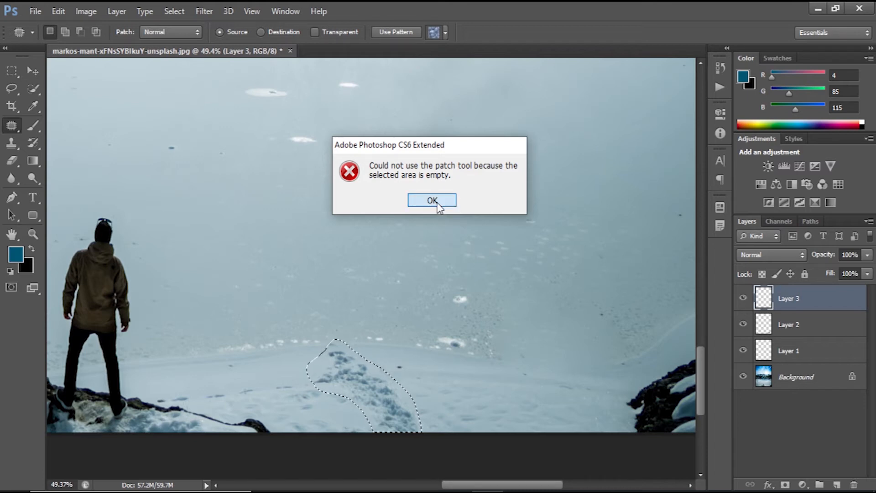
Step: Patch the footprint trail with nearby clean snow on the Background layer, then patch the leftover dark smudge at the shoreline and deselect
click(797, 381)
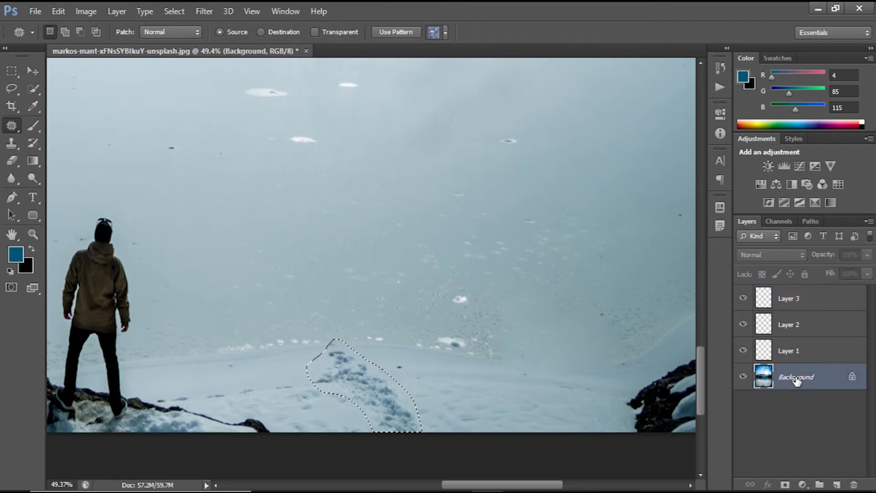
drag(364, 391, 475, 393)
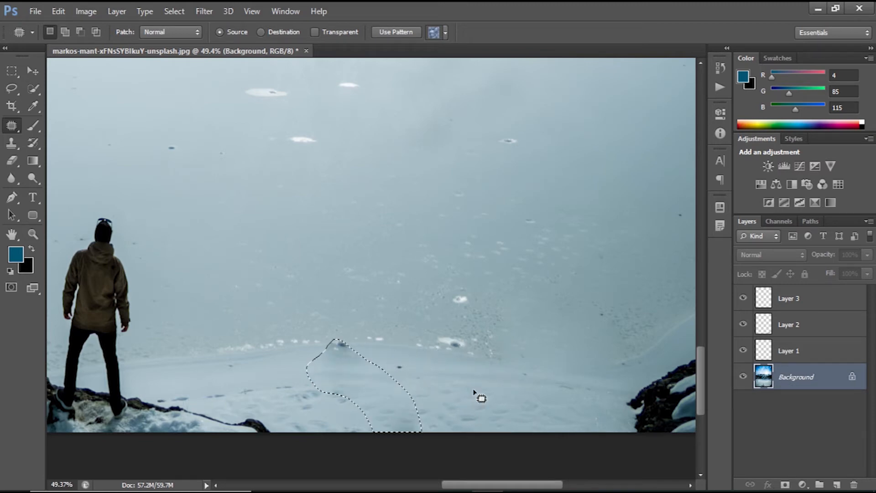
key(ctrl+d)
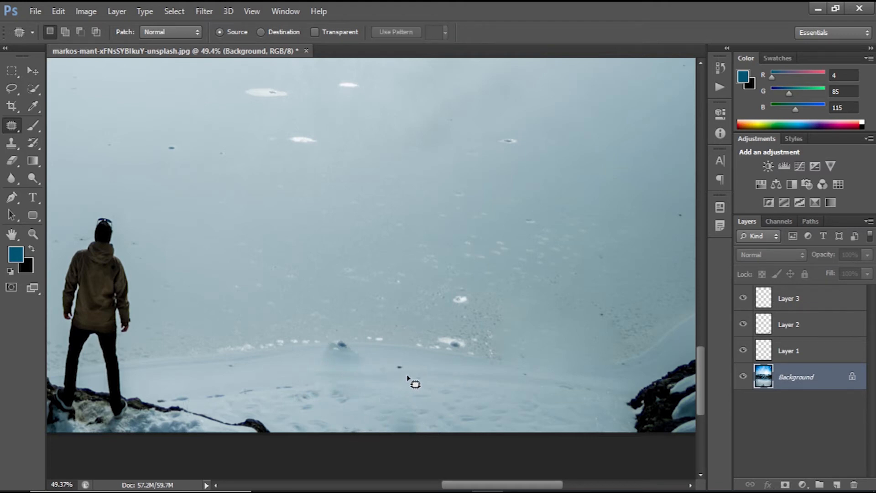
mouse_move(348, 363)
mouse_down()
mouse_move(329, 324)
mouse_move(370, 343)
mouse_move(357, 361)
mouse_move(330, 351)
mouse_move(402, 335)
mouse_move(448, 346)
mouse_up()
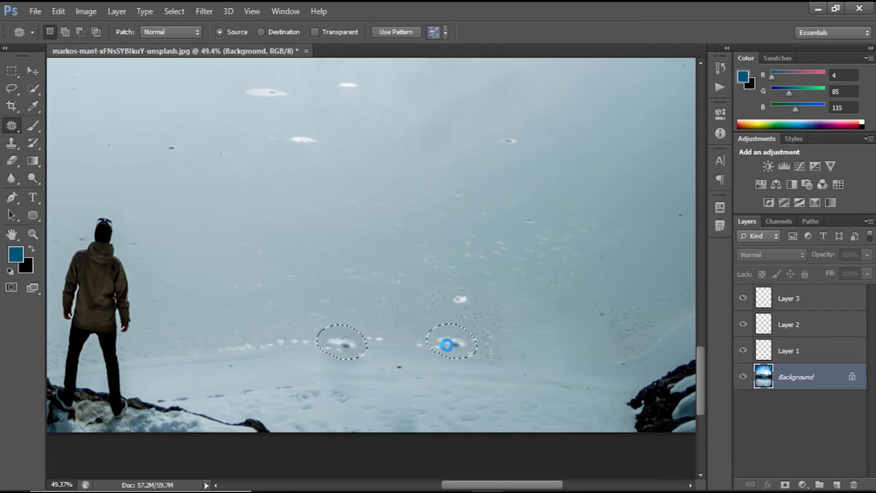
click(569, 325)
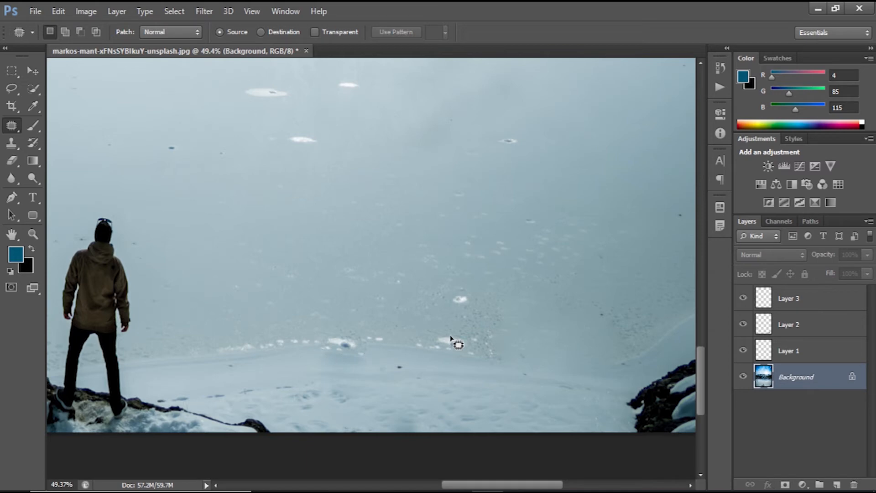
Step: Switch to the Content-Aware Move Tool and fit the whole photo in view
scroll(348, 309, down, 2)
scroll(345, 304, down, 2)
right_click(12, 126)
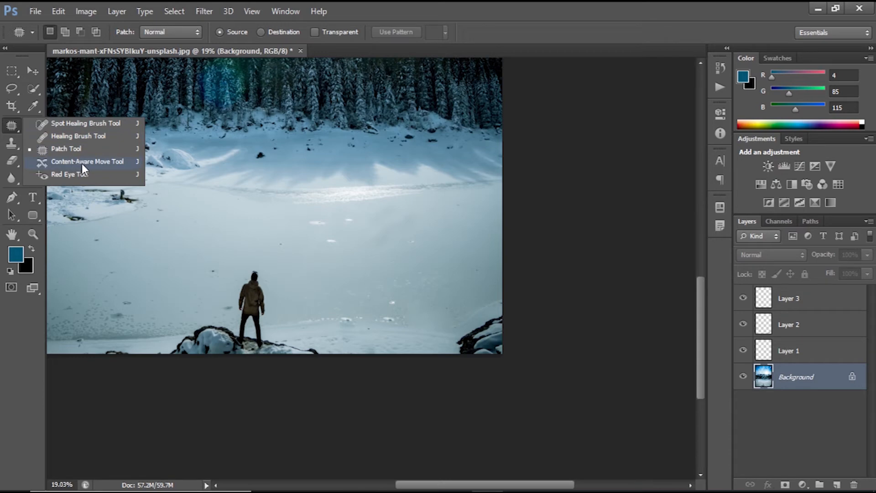
click(124, 163)
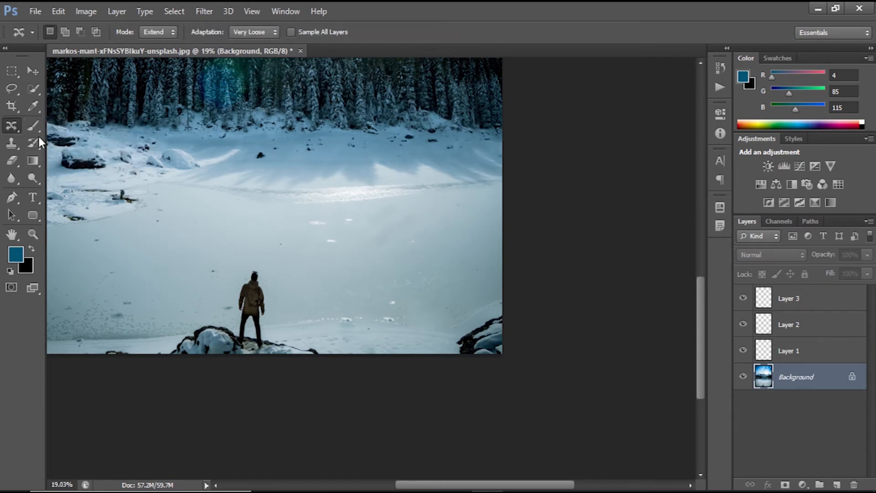
right_click(12, 127)
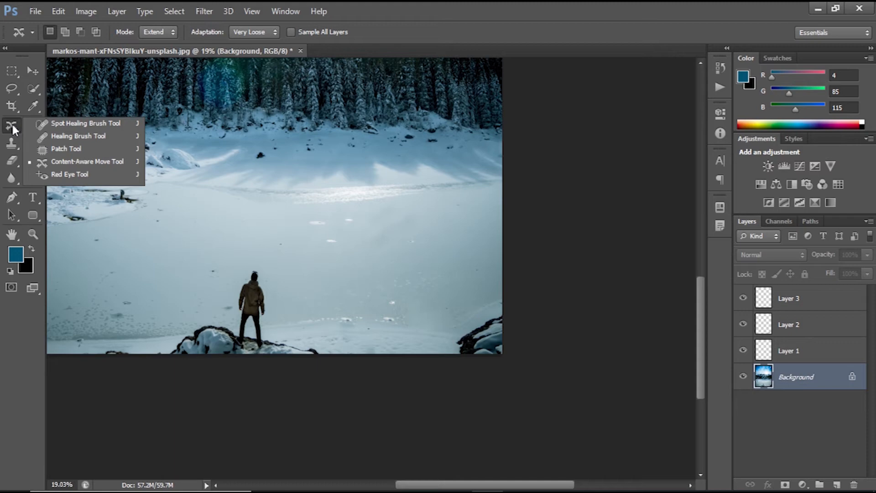
click(14, 130)
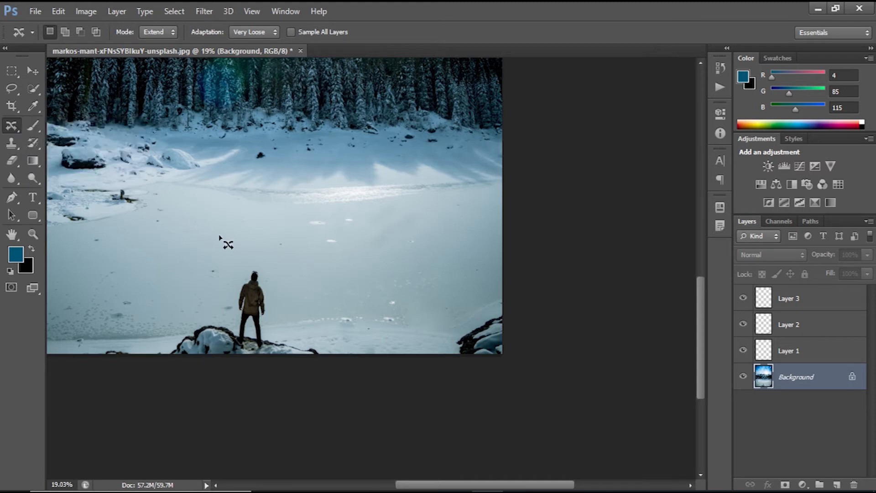
key(ctrl+0)
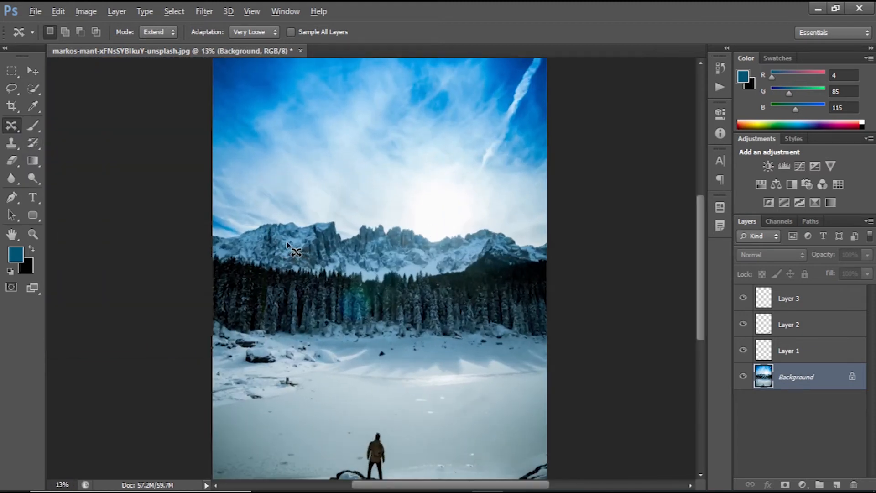
key(alt)
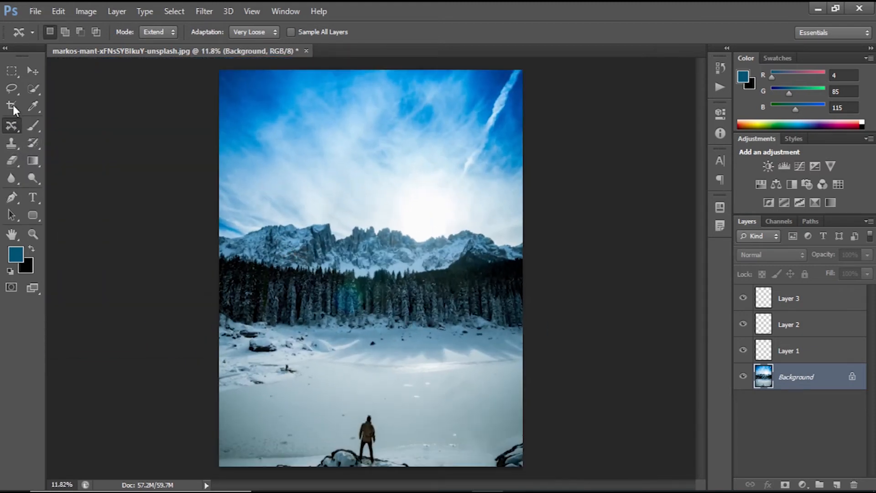
click(12, 71)
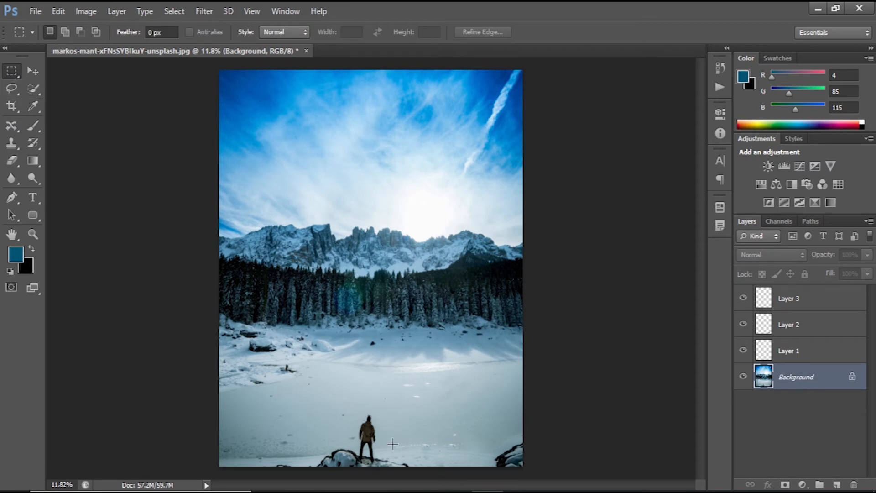
scroll(374, 451, up, 12)
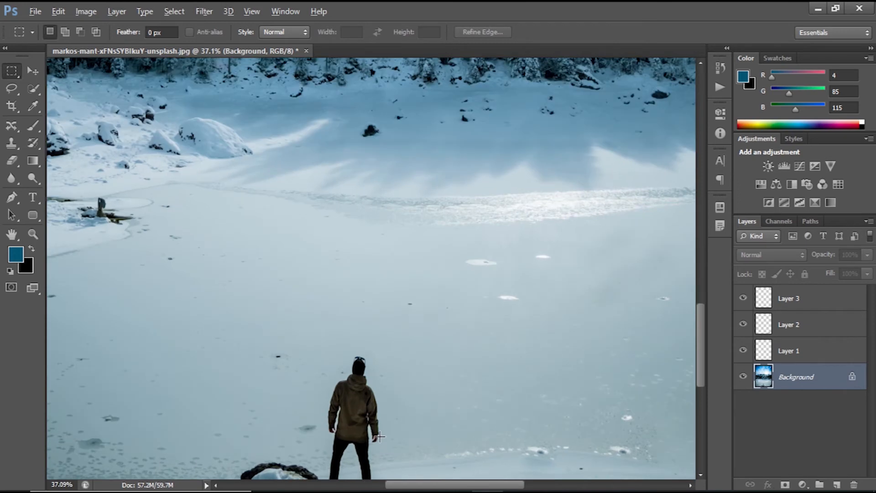
drag(359, 339, 356, 298)
scroll(352, 302, up, 4)
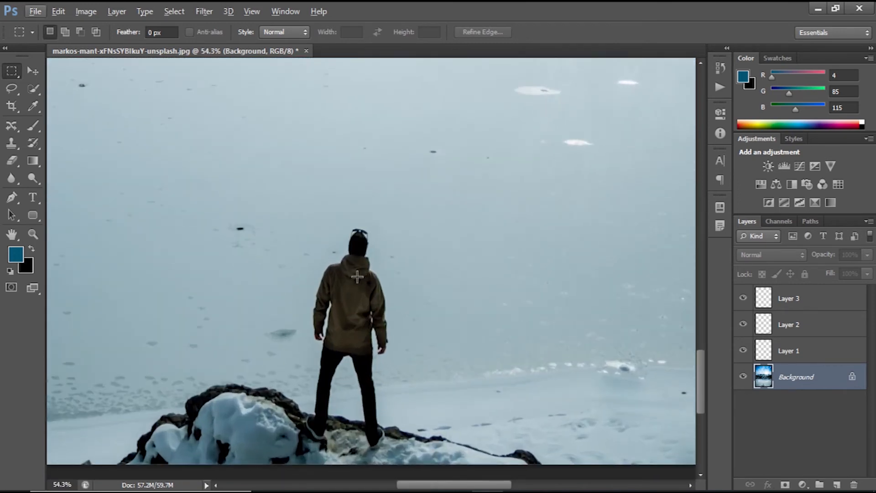
click(11, 127)
right_click(17, 131)
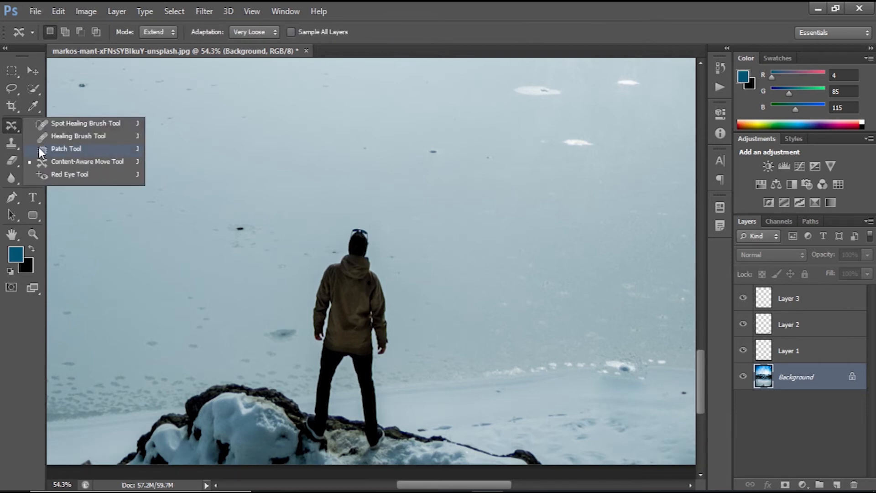
click(58, 164)
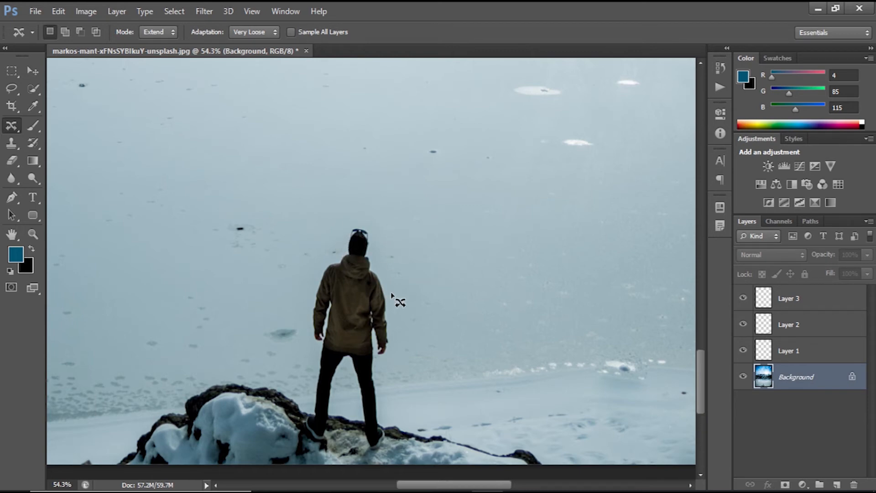
Step: Select the standing man closely with the Quick Selection Tool and fill the selection with Content-Aware at 100% opacity
drag(31, 89, 73, 87)
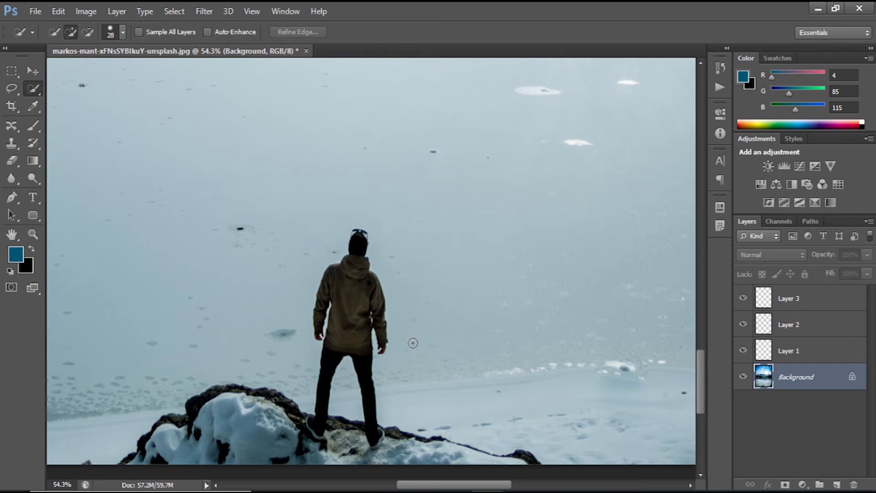
mouse_move(351, 282)
mouse_down()
mouse_move(360, 283)
mouse_move(359, 241)
mouse_up()
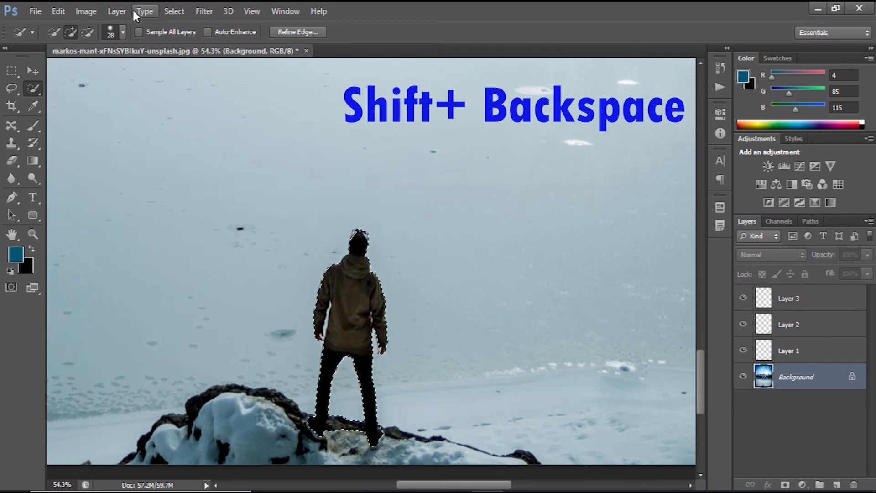
key(shift+BackSpace)
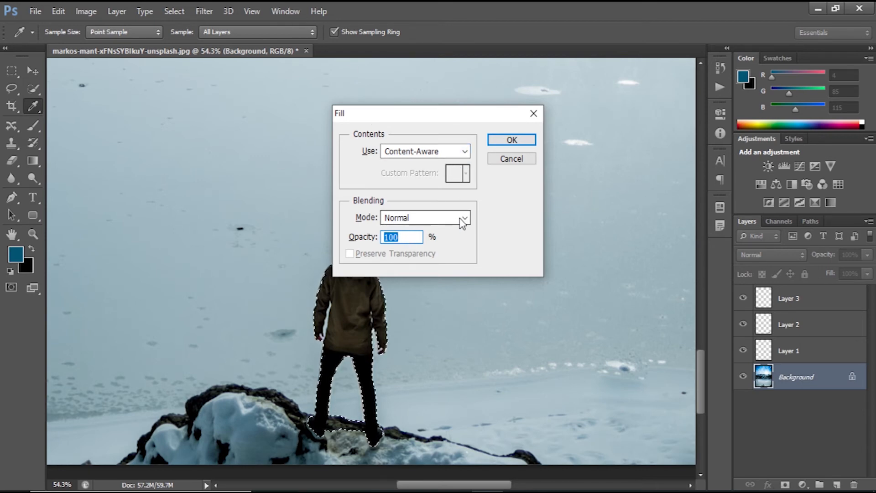
click(511, 140)
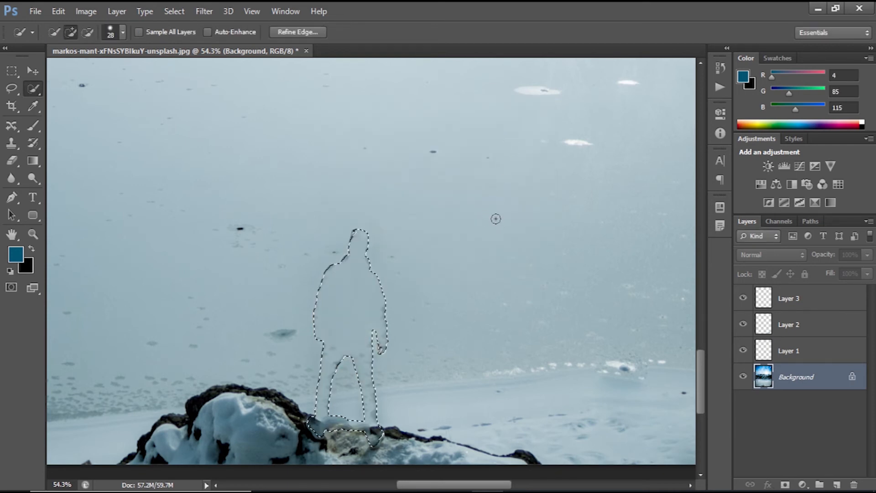
Step: Deselect the man's silhouette and examine up close the edges of the filled area on the ice
scroll(522, 242, down, 4)
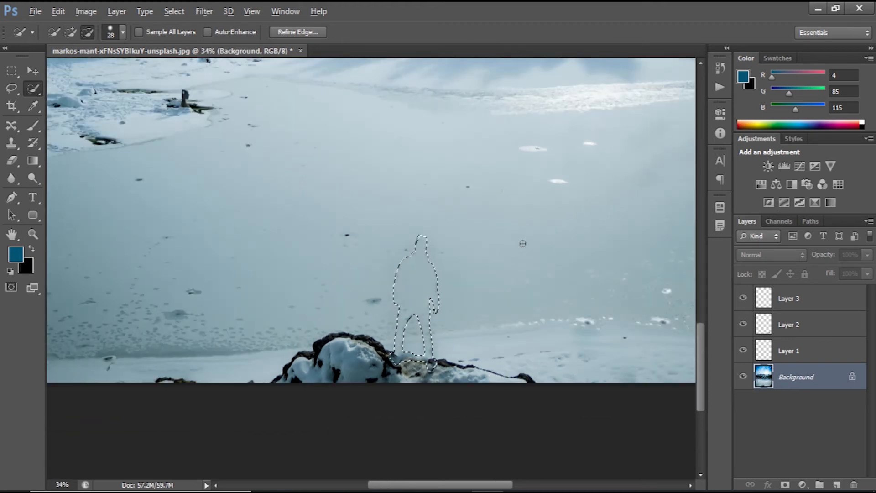
scroll(550, 242, down, 4)
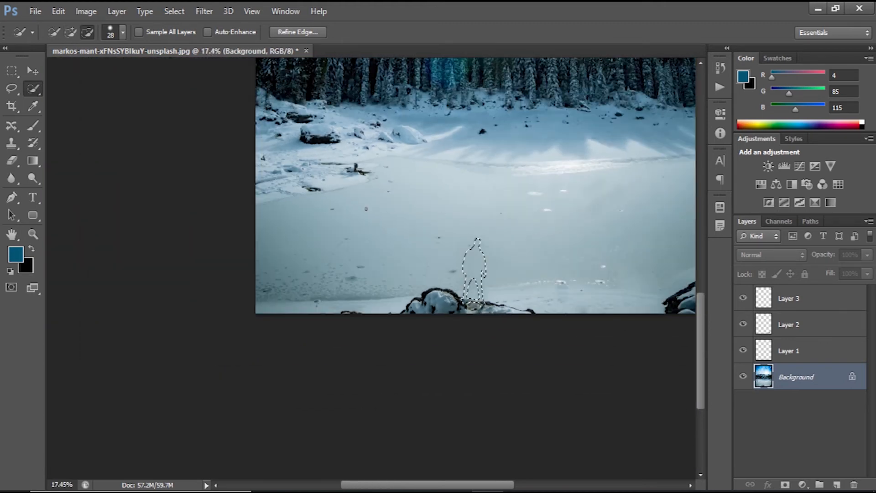
scroll(354, 202, up, 5)
drag(548, 207, 343, 313)
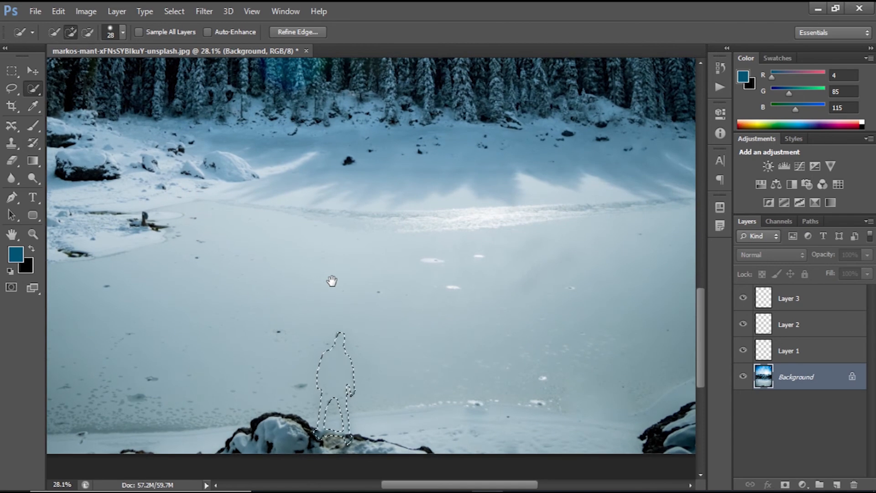
click(12, 71)
click(118, 149)
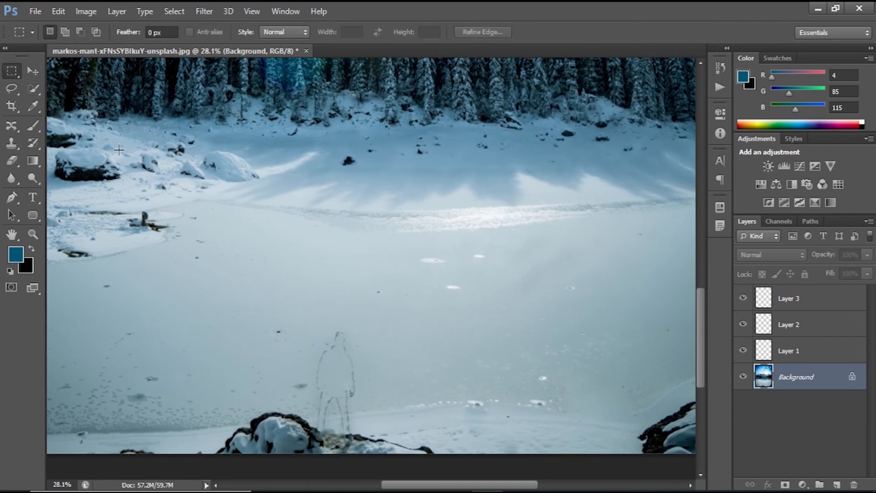
scroll(343, 371, up, 6)
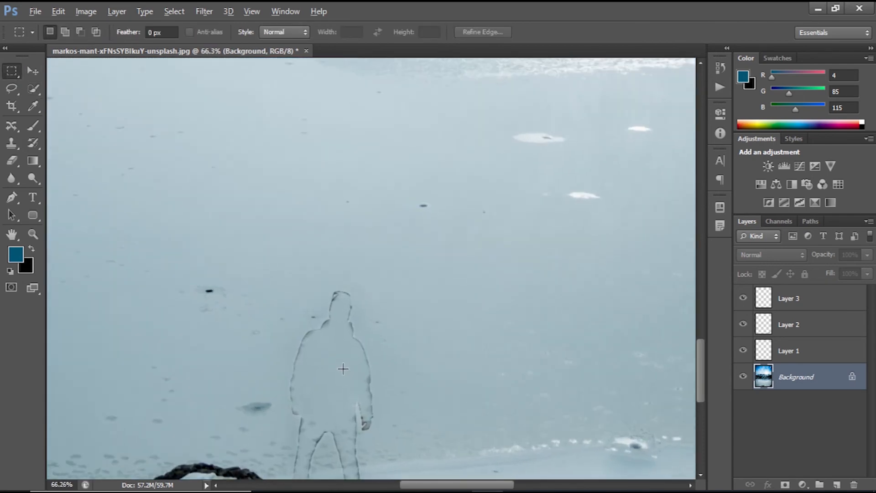
drag(342, 380, 337, 337)
scroll(341, 338, down, 3)
scroll(313, 315, down, 1)
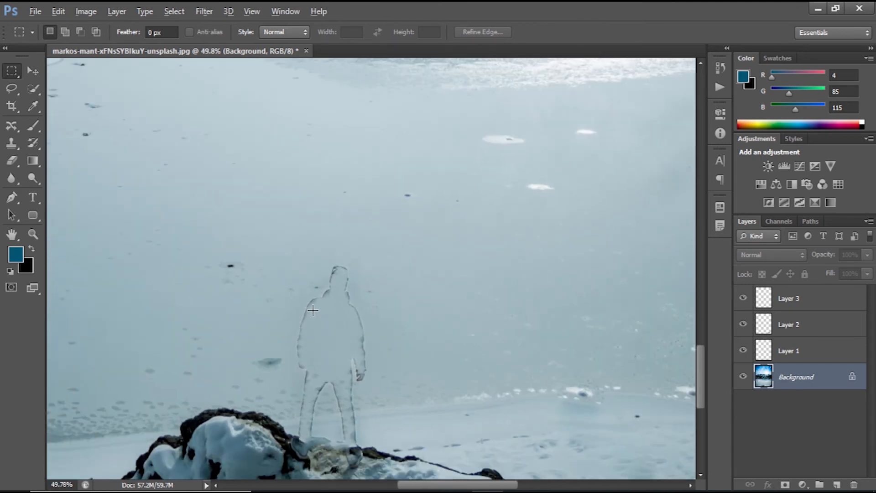
key(alt)
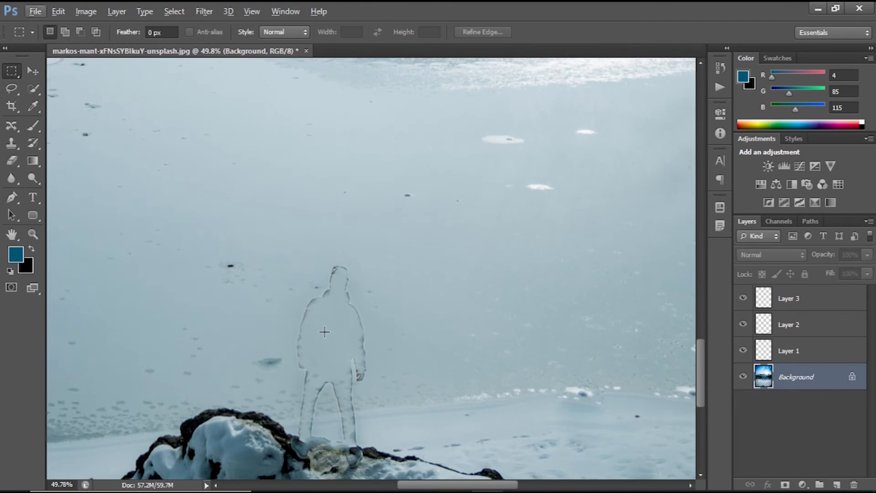
scroll(343, 327, down, 2)
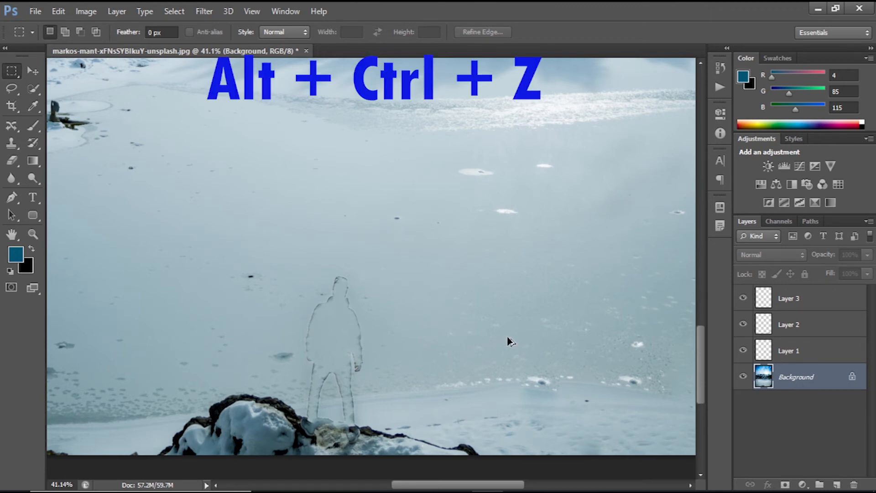
Step: Undo the content-aware fill of the man and clear the selection around him
key(ctrl+alt+z)
key(ctrl+alt+z)
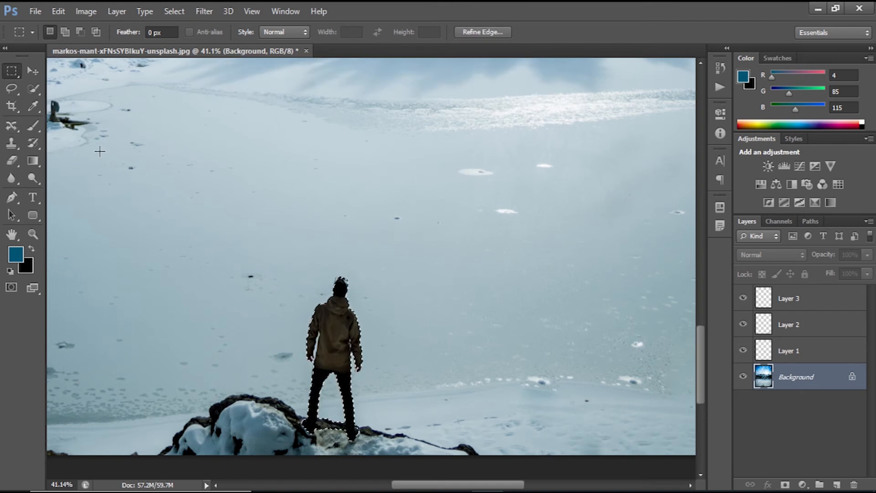
key(ctrl+d)
Step: Outline the man loosely, leaving a margin, with the Content-Aware Move Tool and fill the selection with Content-Aware at 100% opacity
click(13, 125)
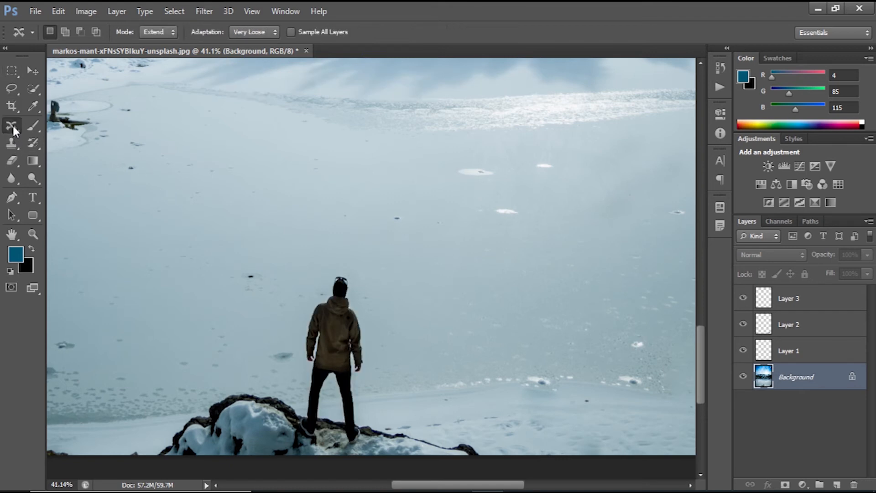
click(81, 164)
scroll(318, 328, up, 5)
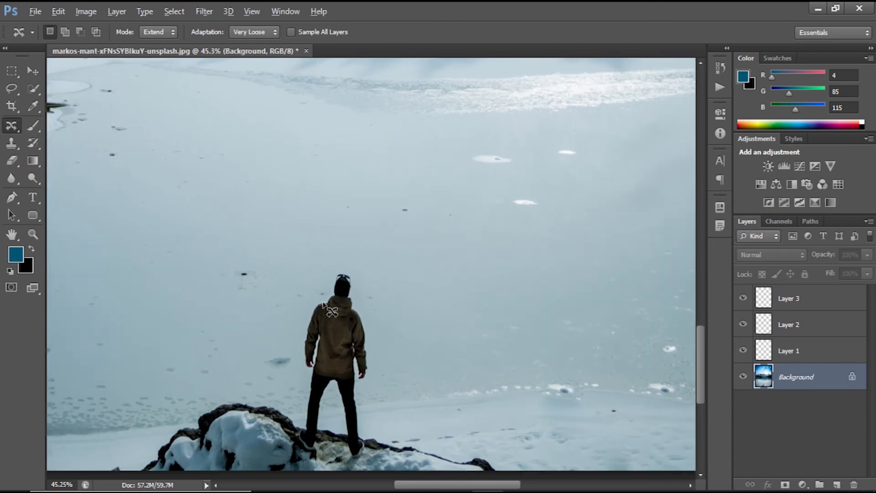
drag(318, 343, 311, 246)
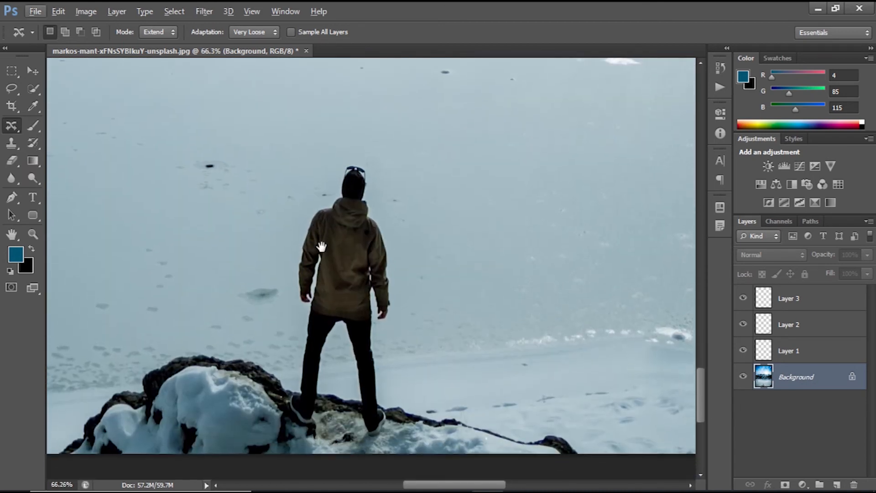
mouse_move(292, 280)
mouse_down()
mouse_move(304, 224)
mouse_move(334, 194)
mouse_move(337, 170)
mouse_move(345, 161)
mouse_move(375, 163)
mouse_move(382, 186)
mouse_move(375, 217)
mouse_move(390, 248)
mouse_move(395, 298)
mouse_move(378, 404)
mouse_move(294, 391)
mouse_move(300, 302)
mouse_up()
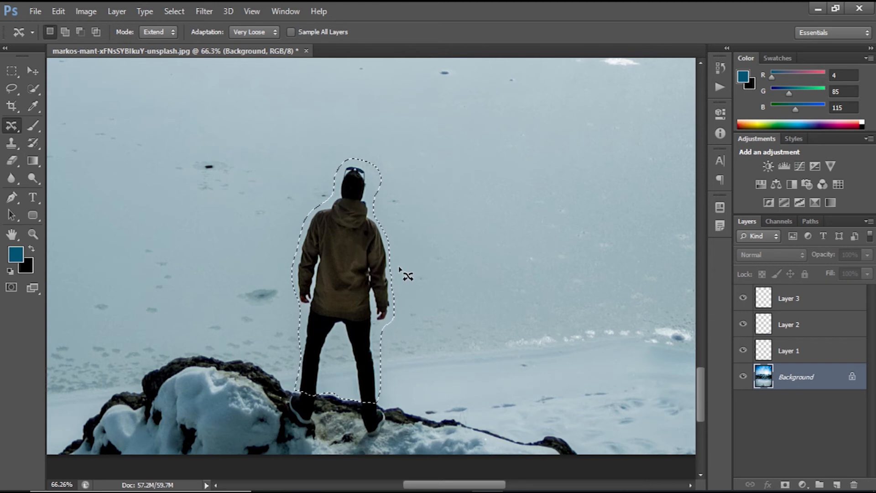
key(shift+BackSpace)
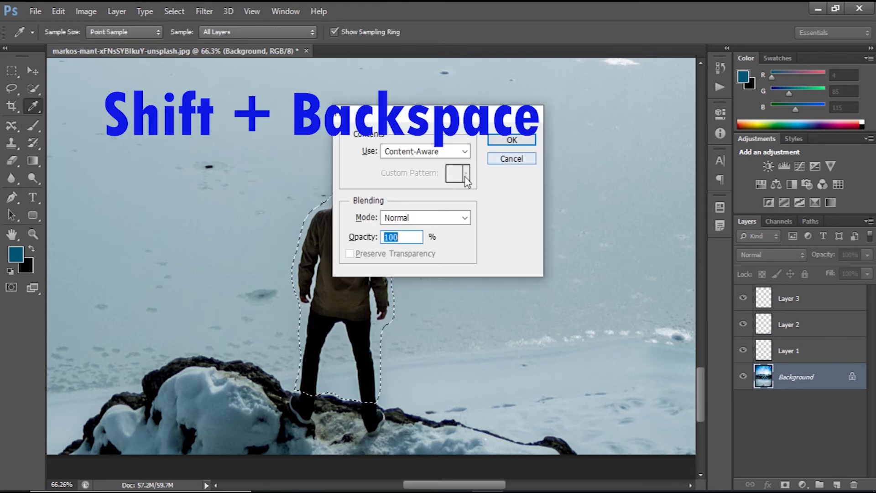
click(512, 140)
key(j)
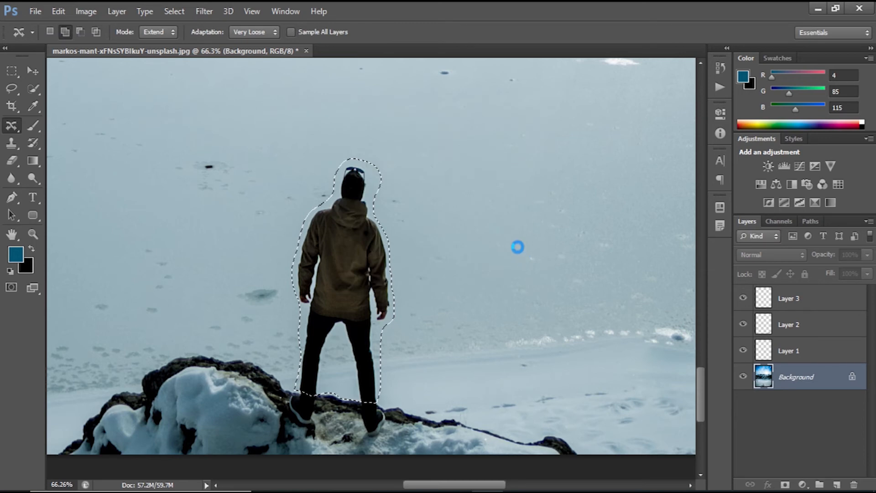
Step: Deselect the loosely outlined area and examine the fill in the context of the whole photo
scroll(512, 250, down, 5)
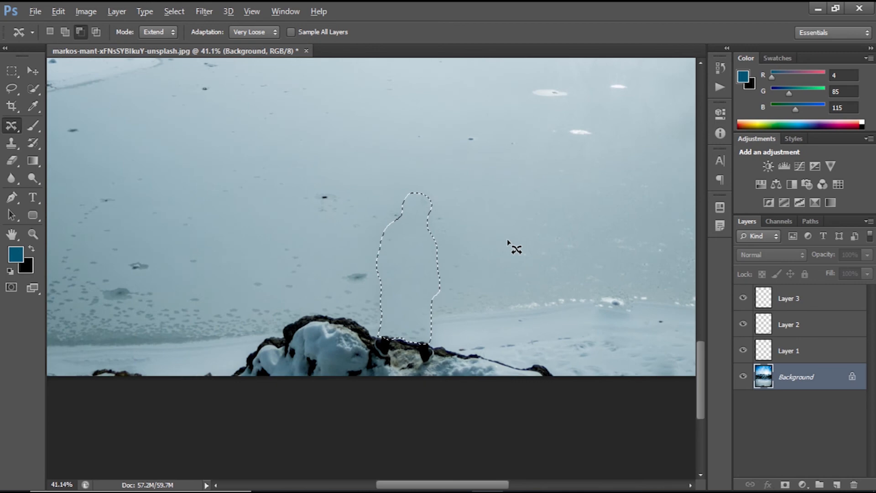
click(12, 72)
key(ctrl+d)
scroll(313, 150, down, 5)
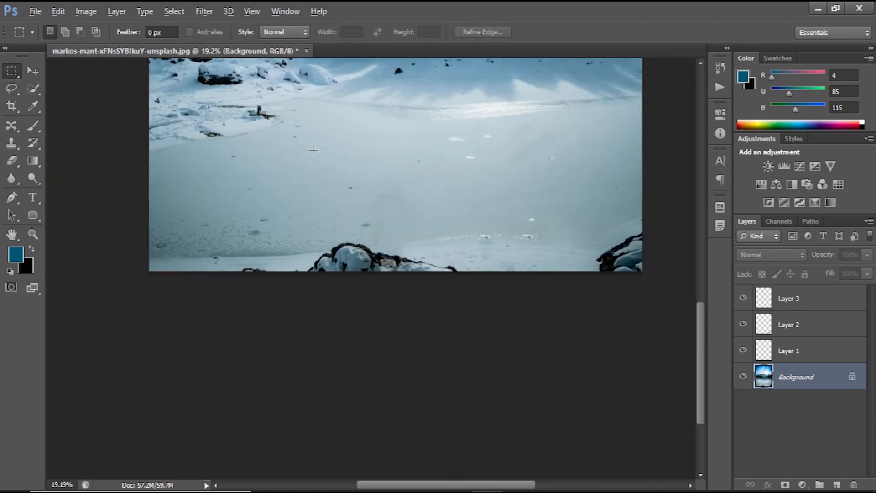
scroll(313, 150, up, 1)
key(alt)
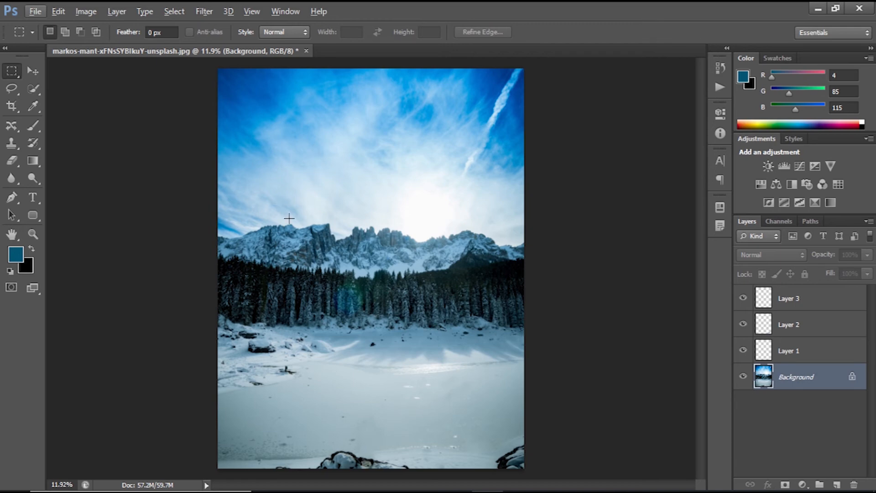
Step: Undo the fill of the loose outline to restore the man, and remove the selection around him
key(ctrl+alt+z)
key(ctrl+alt+z)
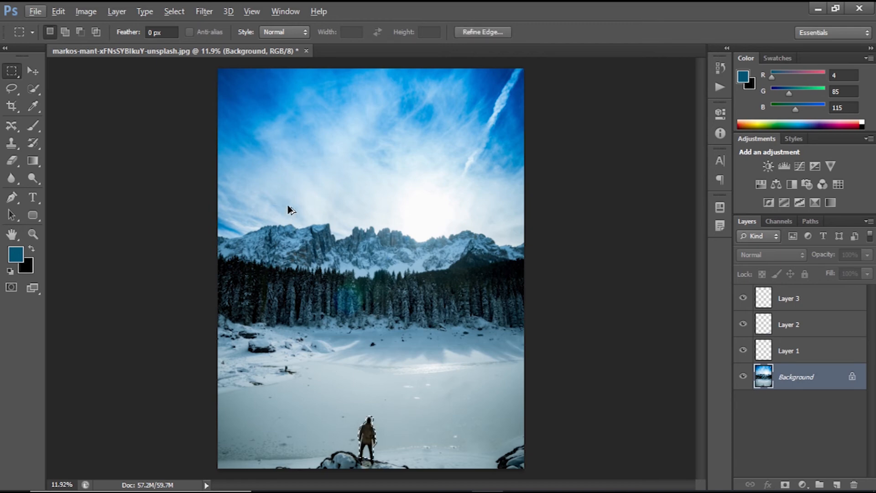
scroll(366, 228, up, 5)
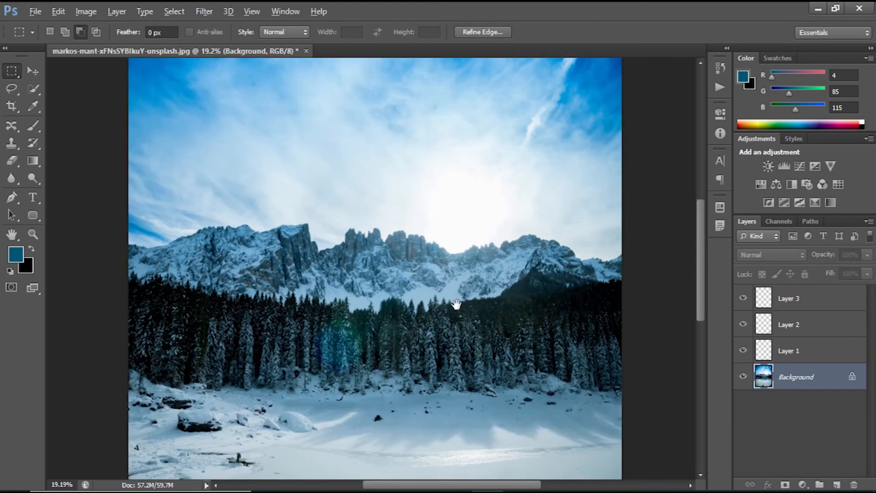
drag(456, 304, 419, 157)
drag(413, 265, 430, 273)
scroll(397, 297, up, 10)
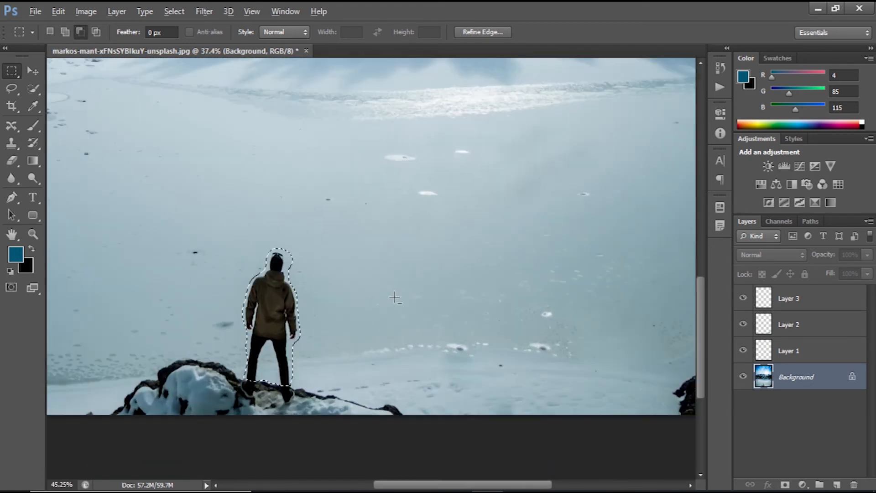
drag(270, 308, 337, 299)
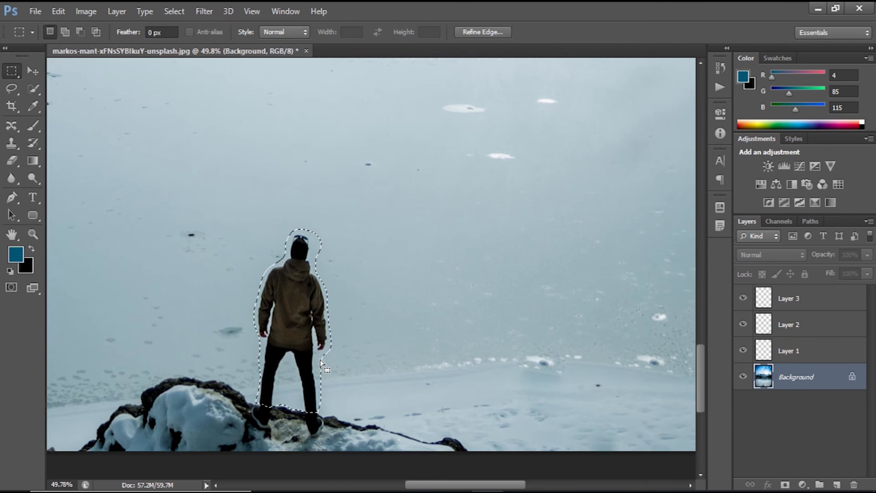
click(358, 370)
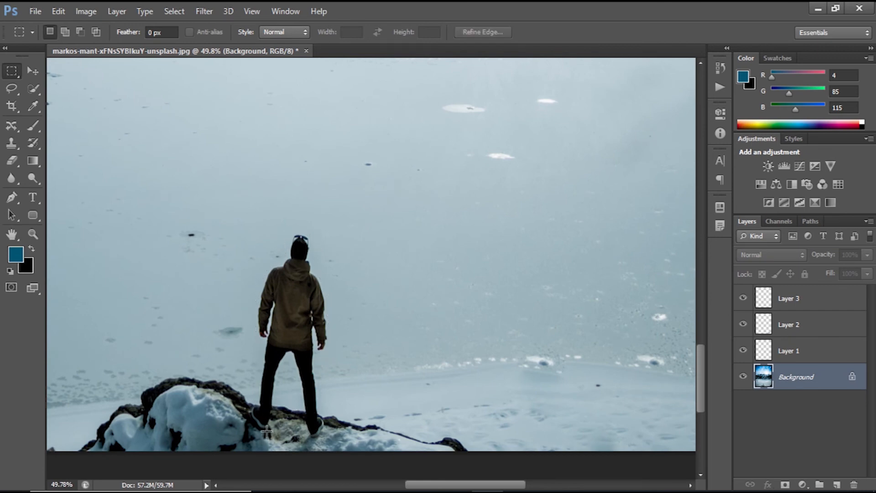
Step: Outline the whole man including his shoes with the Content-Aware Move Tool in Extend mode and duplicate him onto the snow to his right
drag(258, 427, 265, 409)
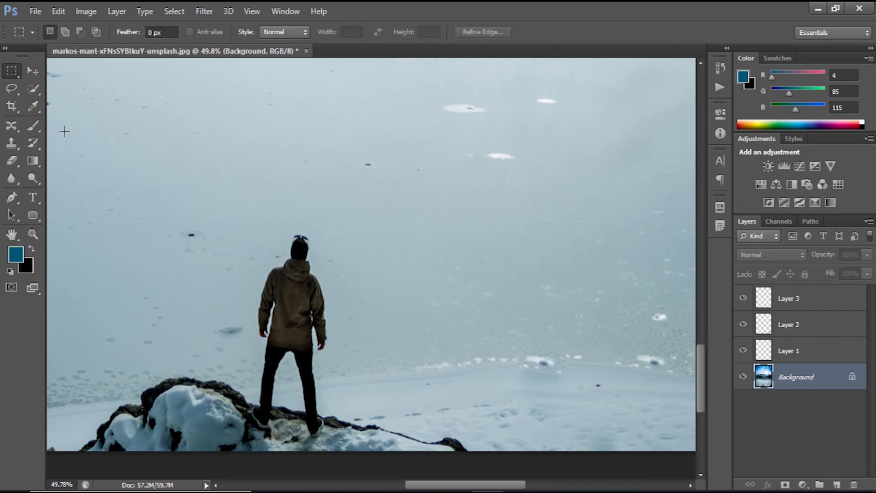
click(9, 124)
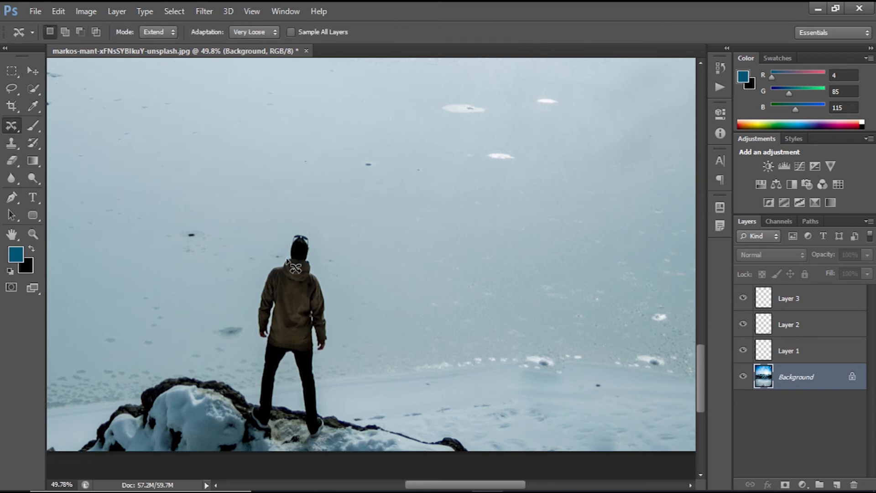
mouse_move(288, 259)
mouse_down()
mouse_move(293, 233)
mouse_move(301, 228)
mouse_move(317, 242)
mouse_move(327, 353)
mouse_up()
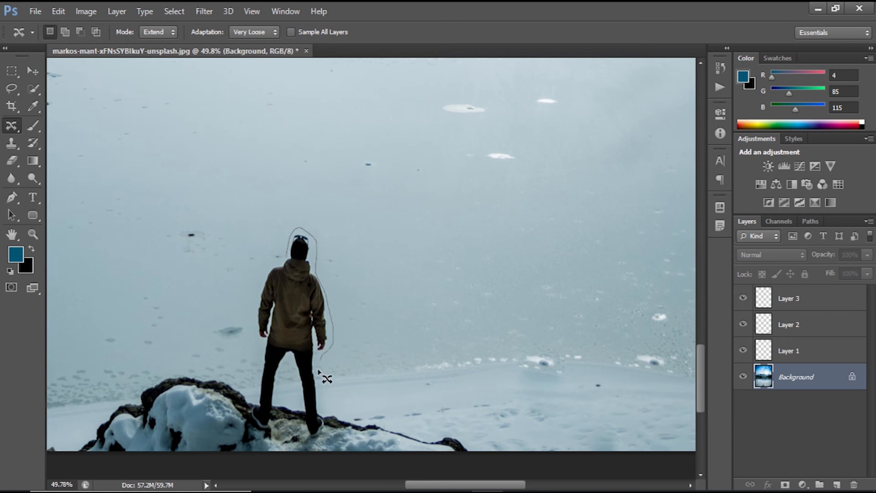
mouse_move(319, 397)
mouse_down()
mouse_move(325, 425)
mouse_move(318, 440)
mouse_move(304, 413)
mouse_move(275, 407)
mouse_move(263, 432)
mouse_move(250, 415)
mouse_move(261, 383)
mouse_move(253, 296)
mouse_move(260, 271)
mouse_move(289, 255)
mouse_up()
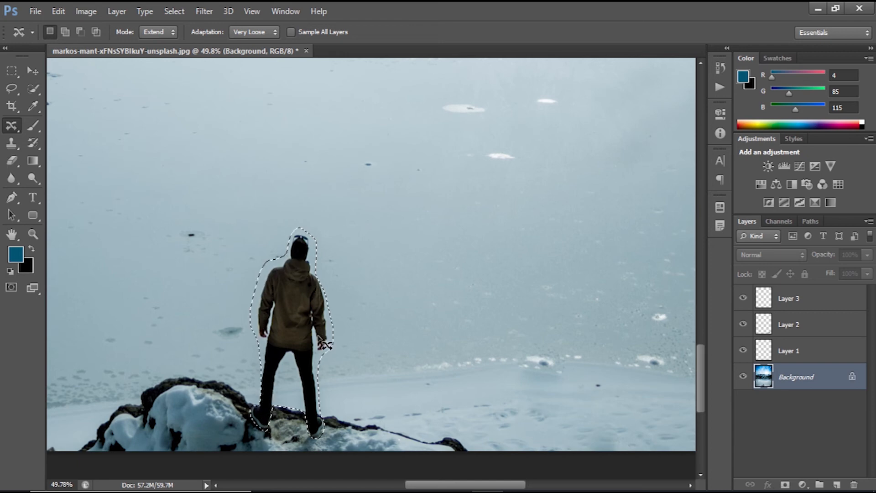
drag(309, 349, 459, 354)
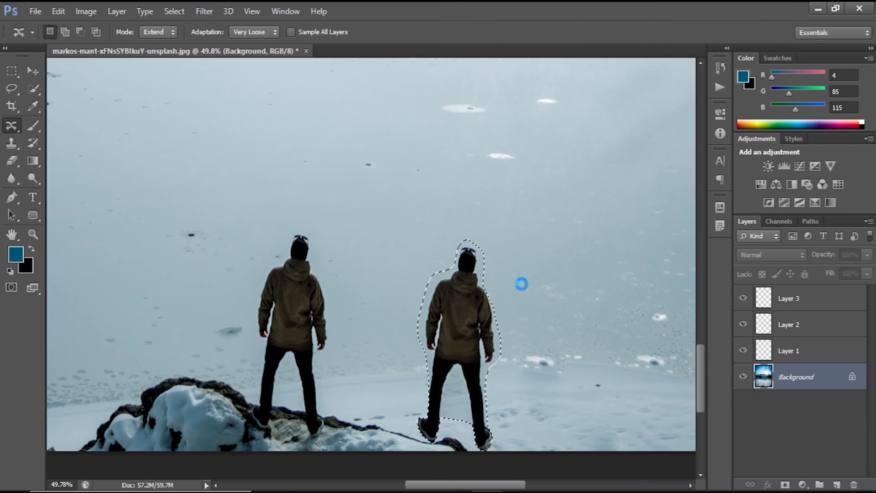
Step: Try to extend a copy of the man onto the snow left of the rock, then place a copy farther right of the existing duplicate instead
scroll(517, 243, down, 4)
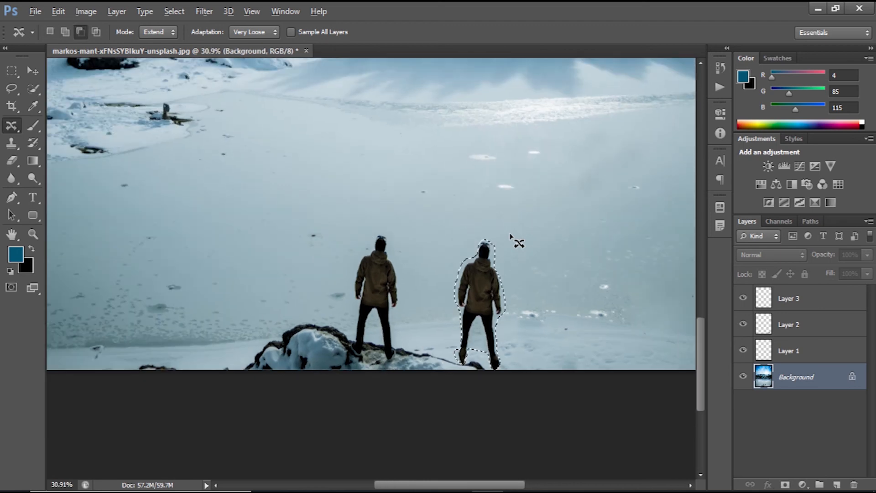
drag(492, 295, 261, 297)
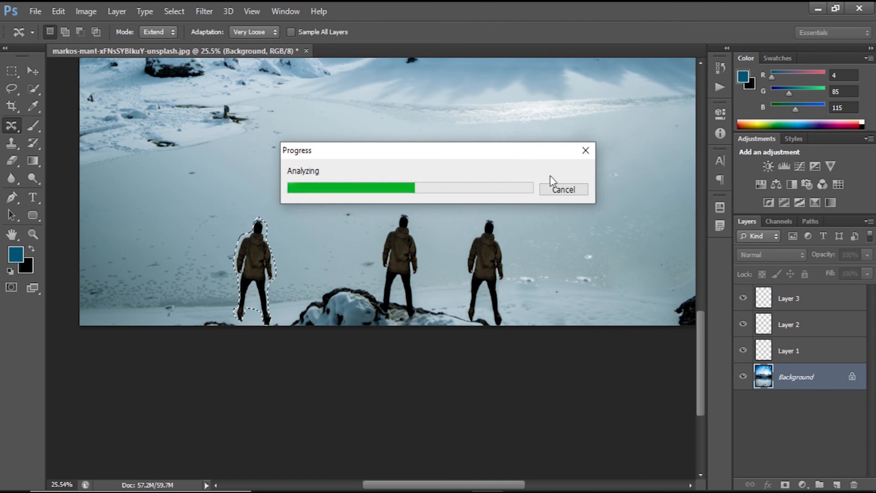
drag(508, 256, 582, 255)
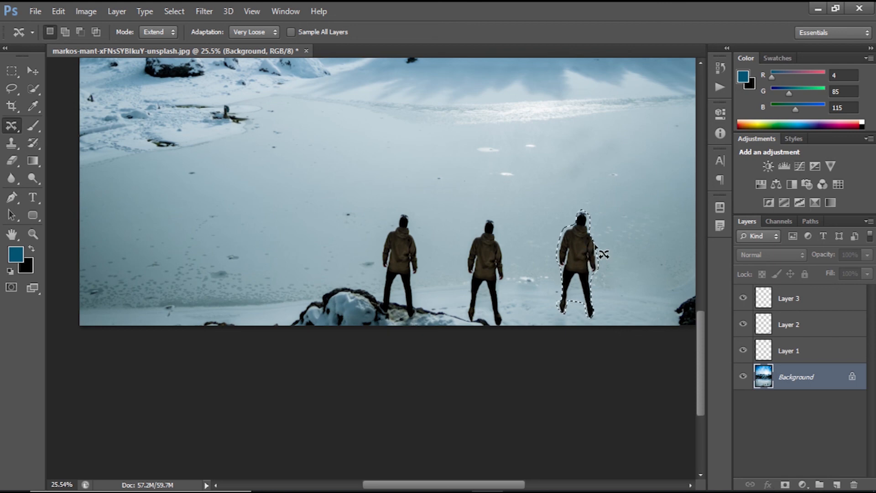
Step: Extend another copy of the selected man onto the lake ice above the row of three men, and deselect it
drag(583, 260, 538, 155)
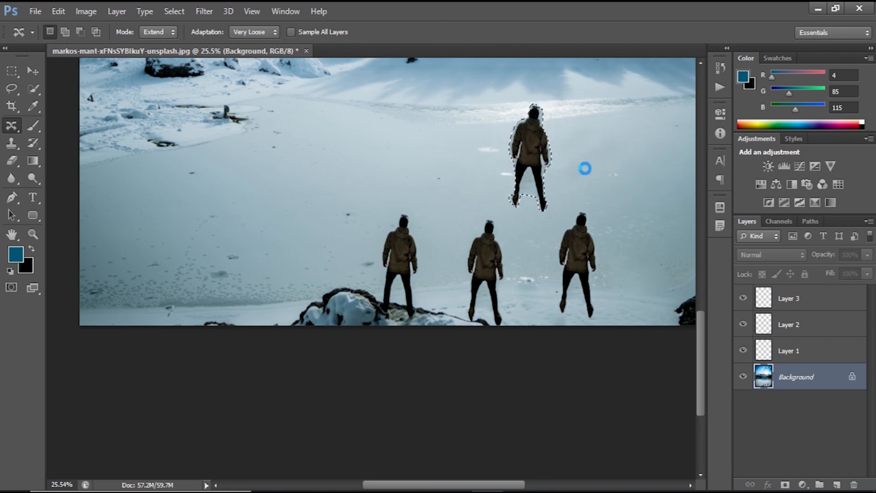
scroll(592, 176, down, 1)
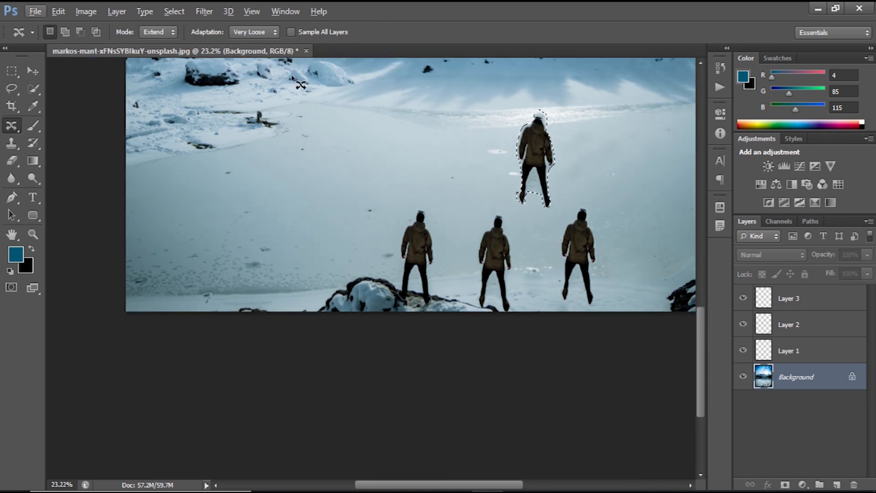
click(12, 71)
key(ctrl+d)
scroll(275, 126, down, 7)
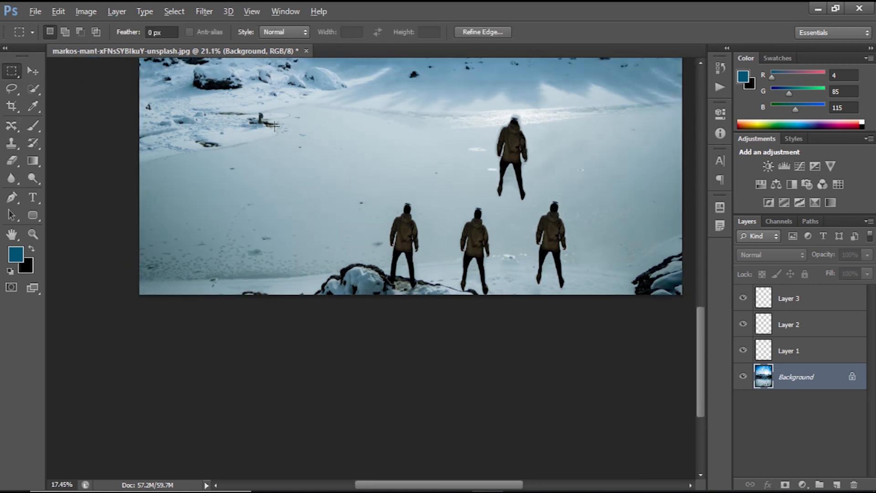
scroll(274, 126, up, 1)
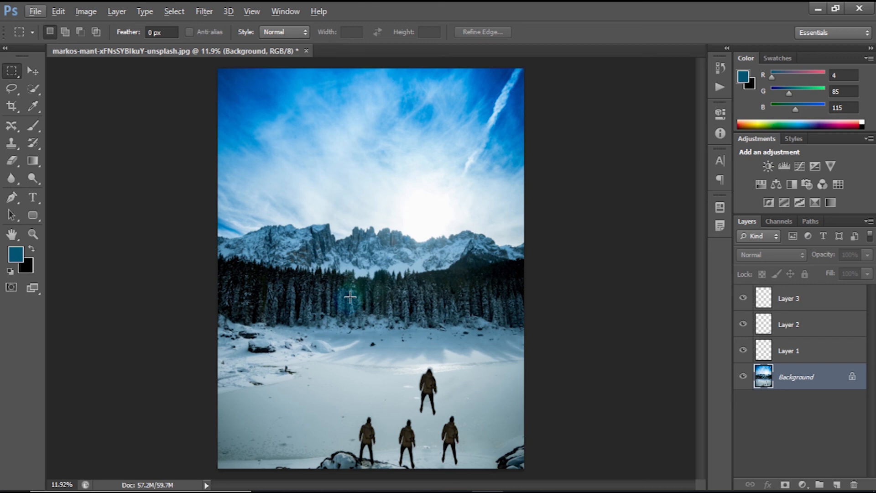
drag(12, 126, 40, 130)
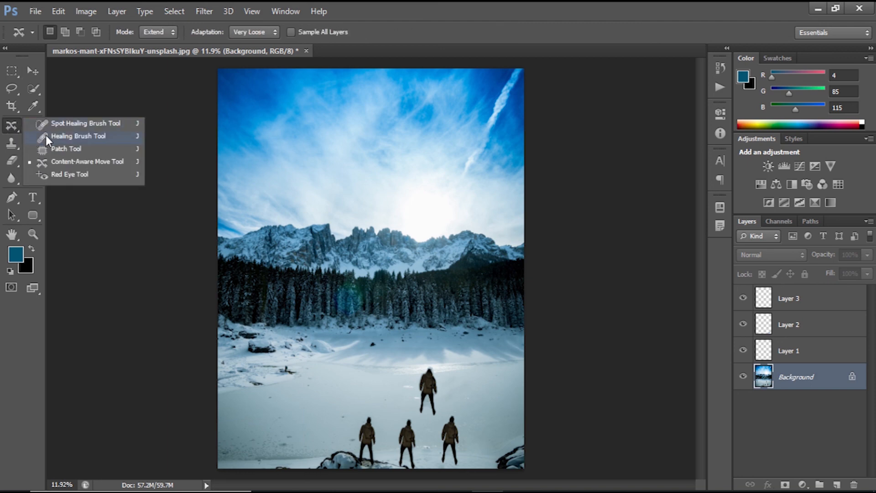
click(12, 125)
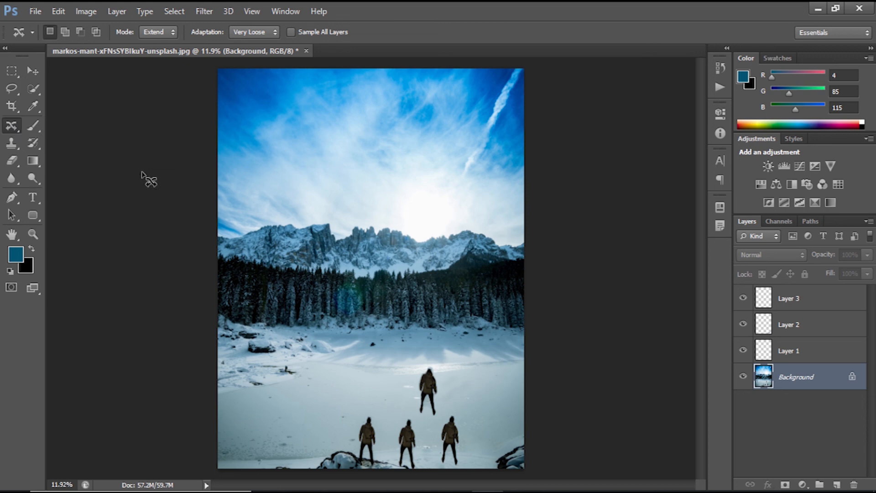